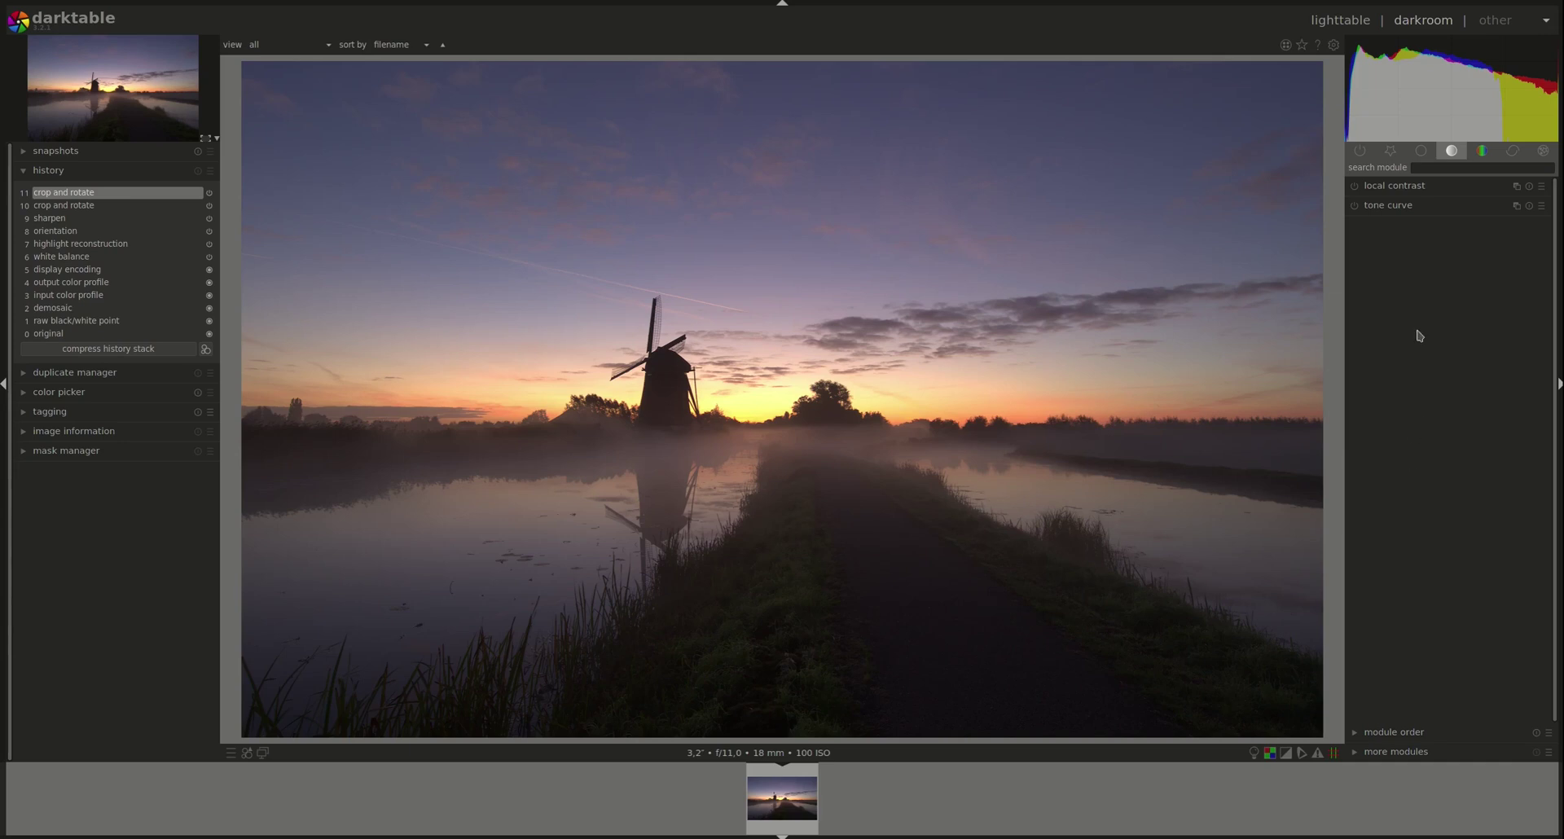
- Expand the tone curve module for the windmill sunrise photo
{"action": "left_click", "coordinate": [1404, 210]}
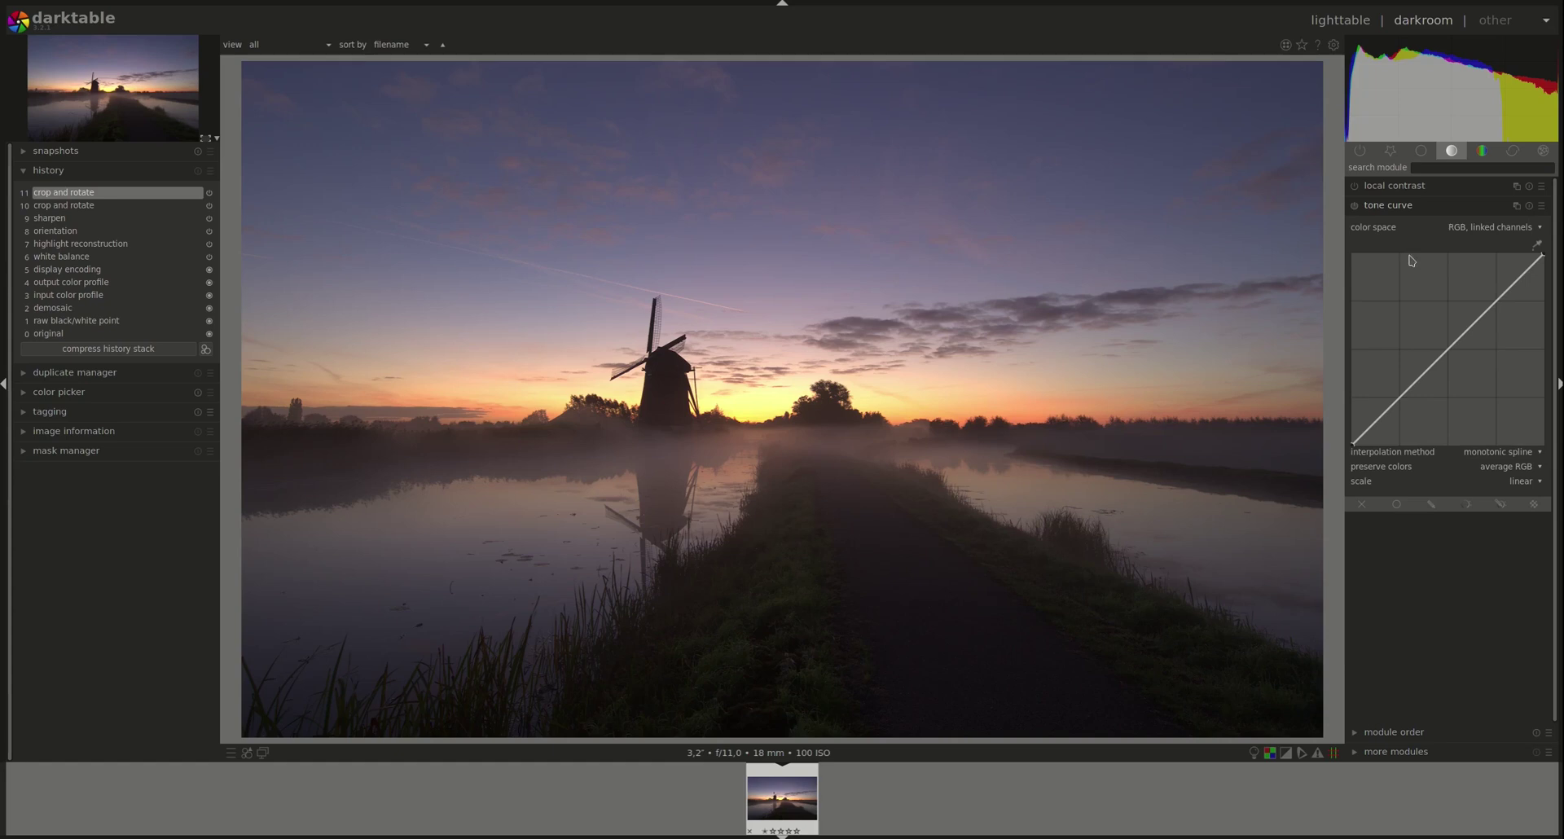
- Turn on the tone picker and sample the dark path and bright horizon on the curve
{"action": "left_click", "coordinate": [1538, 245]}
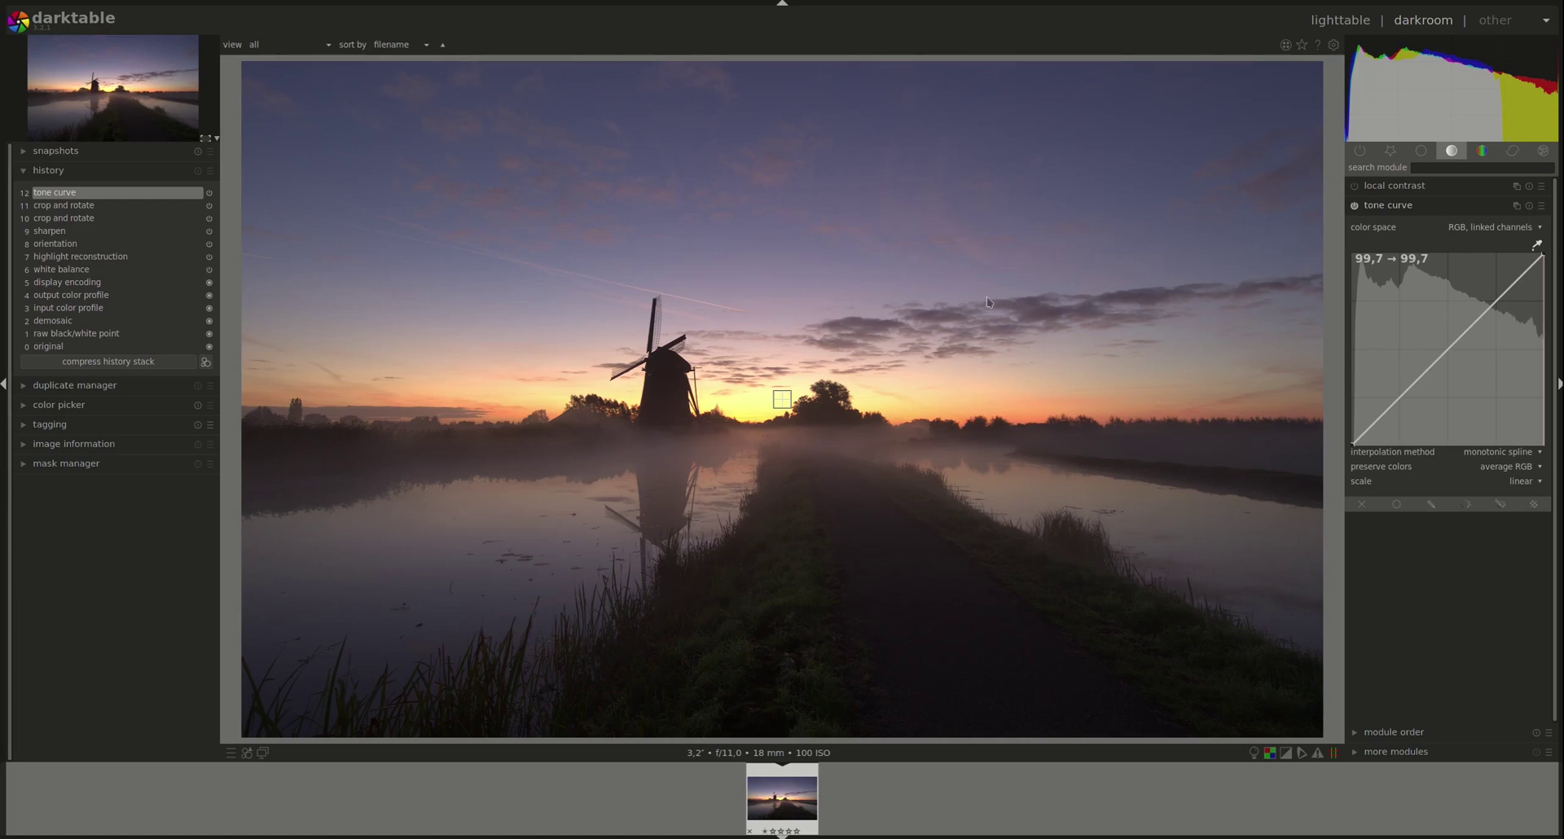
{"action": "left_click_drag", "start_coordinate": [787, 397], "coordinate": [1030, 530]}
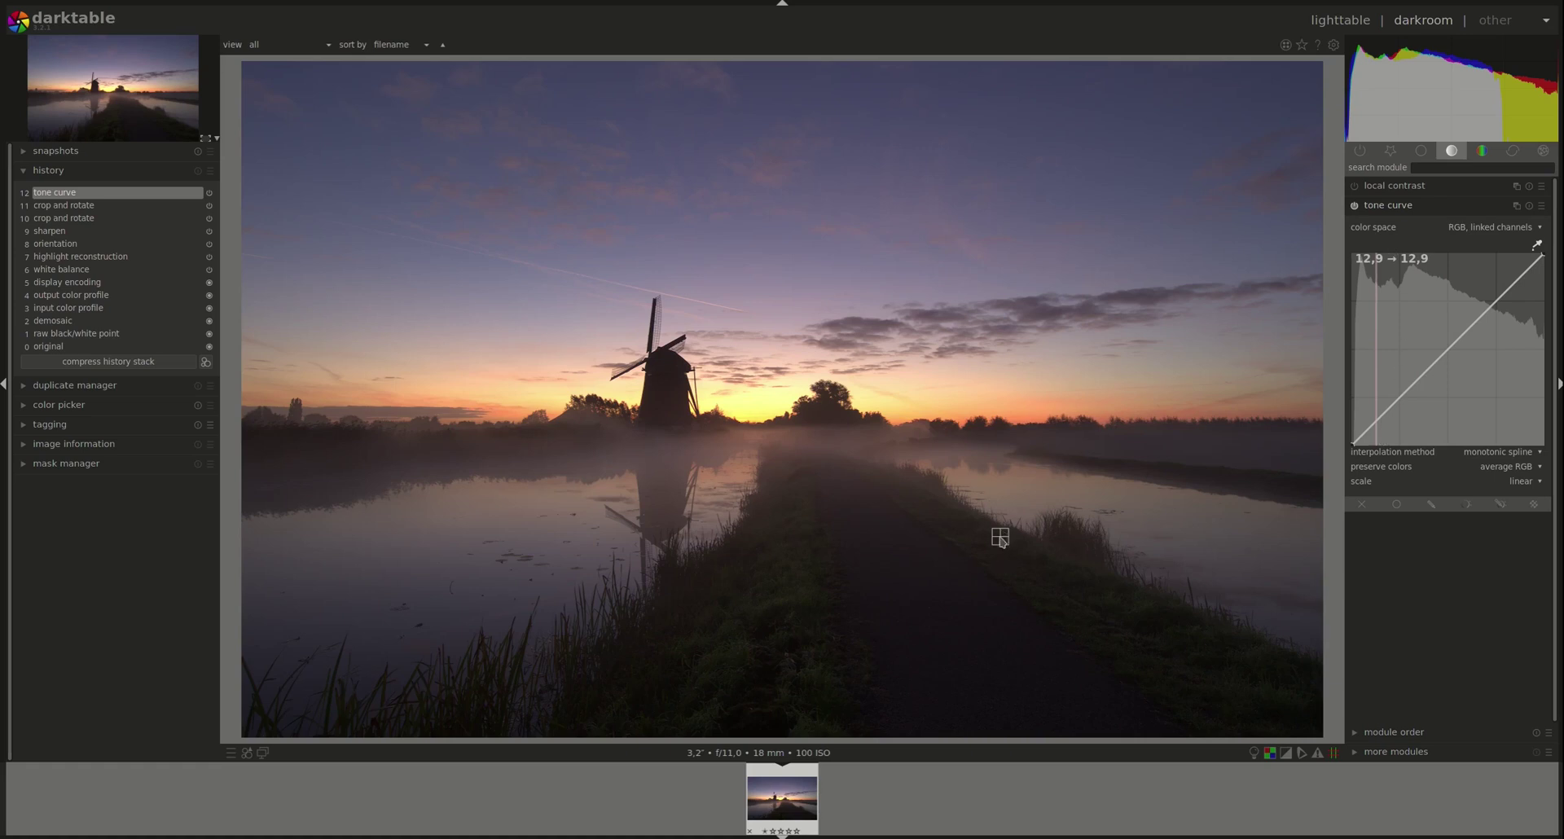
{"action": "left_click_drag", "start_coordinate": [1002, 538], "coordinate": [1082, 553]}
{"action": "mouse_move", "coordinate": [1115, 560]}
{"action": "left_mouse_down"}
{"action": "mouse_move", "coordinate": [1247, 474]}
{"action": "mouse_move", "coordinate": [1031, 405]}
{"action": "mouse_move", "coordinate": [779, 621]}
{"action": "mouse_move", "coordinate": [802, 579]}
{"action": "mouse_move", "coordinate": [800, 601]}
{"action": "left_mouse_up"}
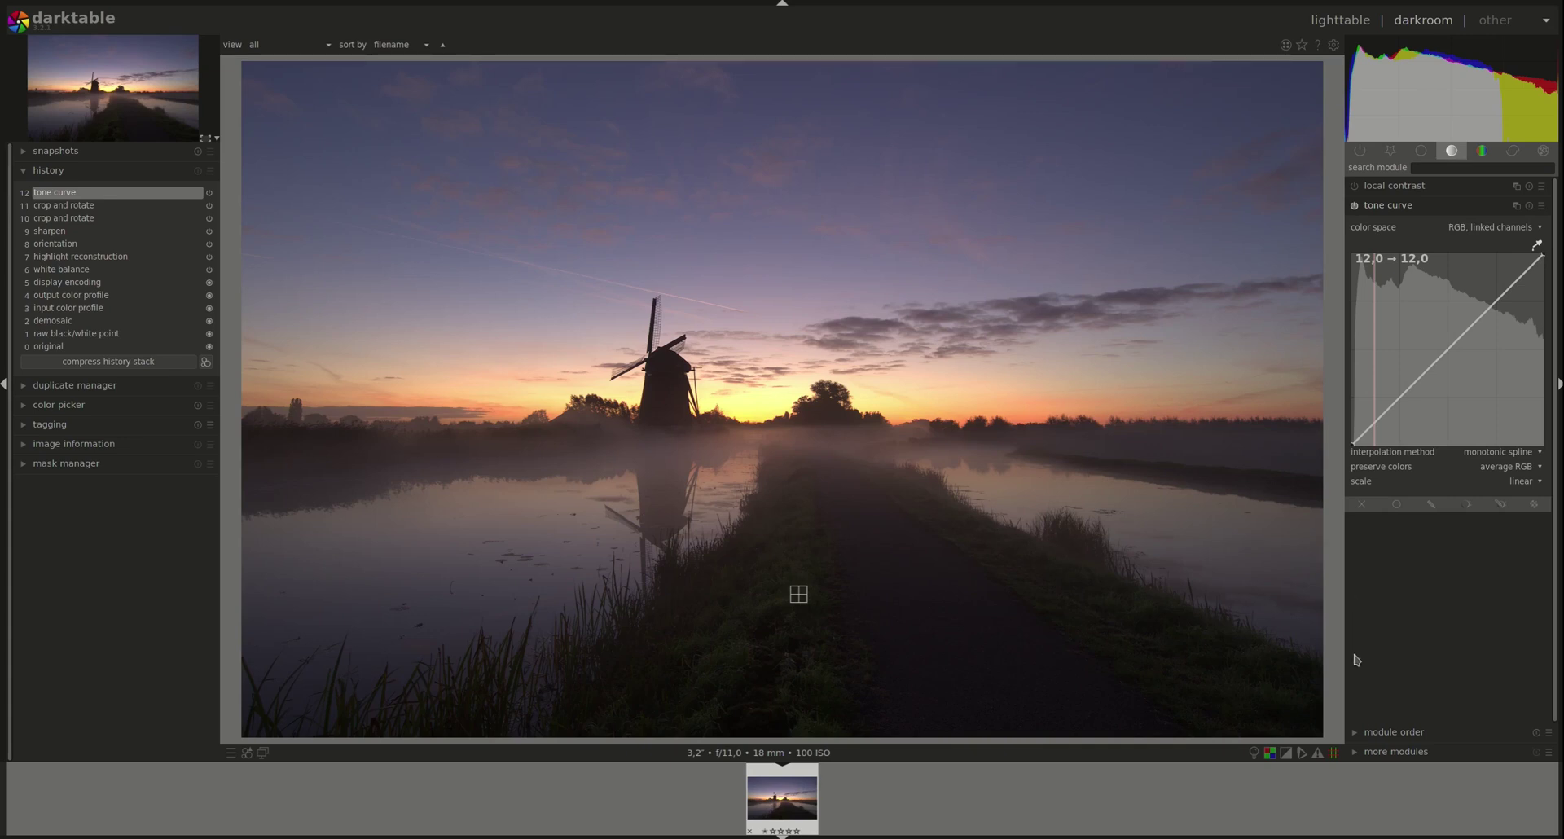
- Switch the tone curve colour space to Lab, independent channels
{"action": "left_click", "coordinate": [1526, 232]}
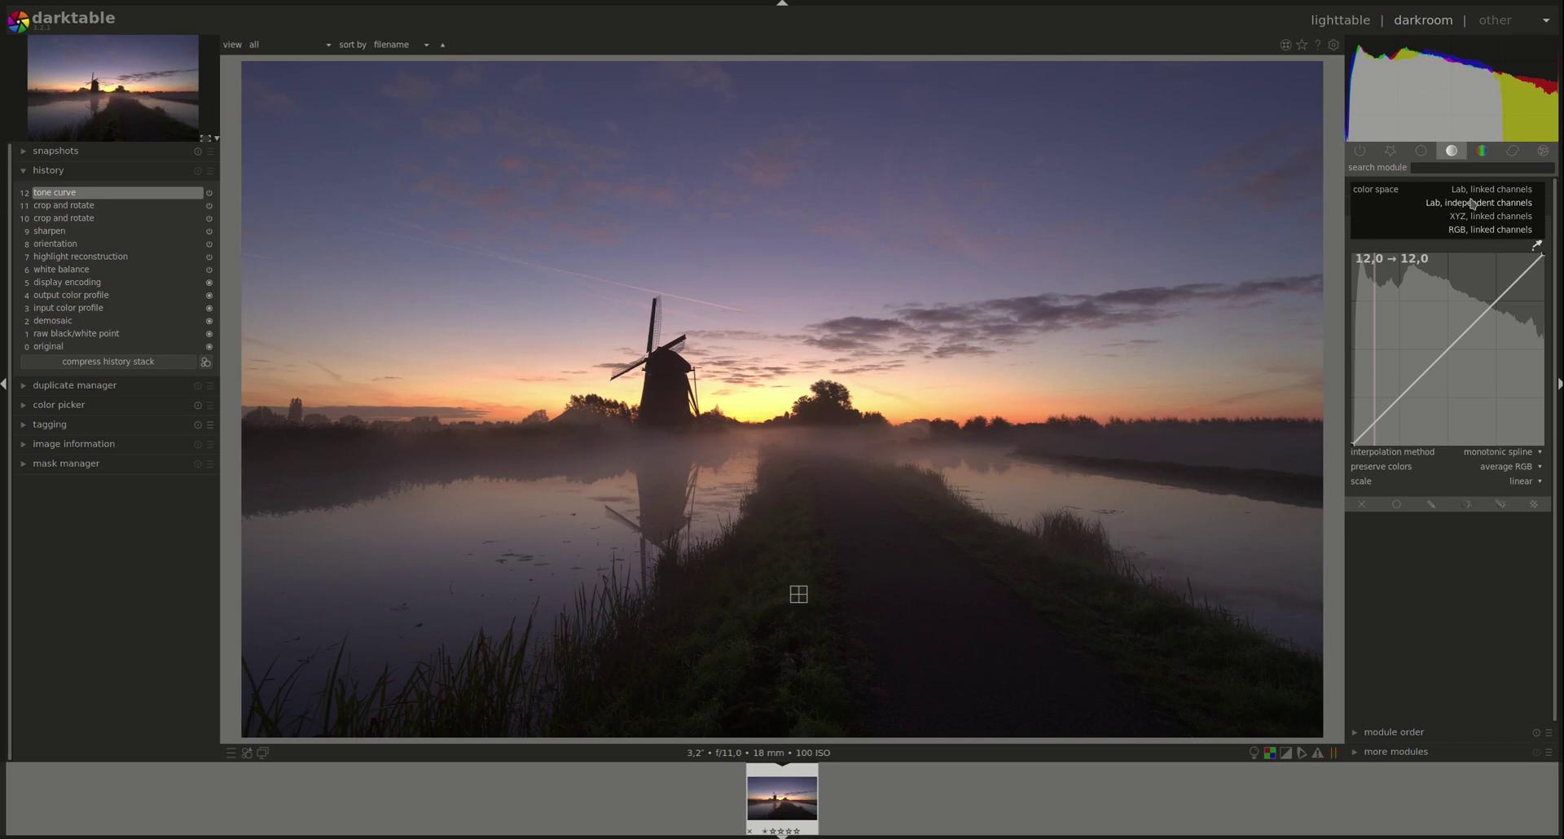
{"action": "left_click", "coordinate": [1483, 229]}
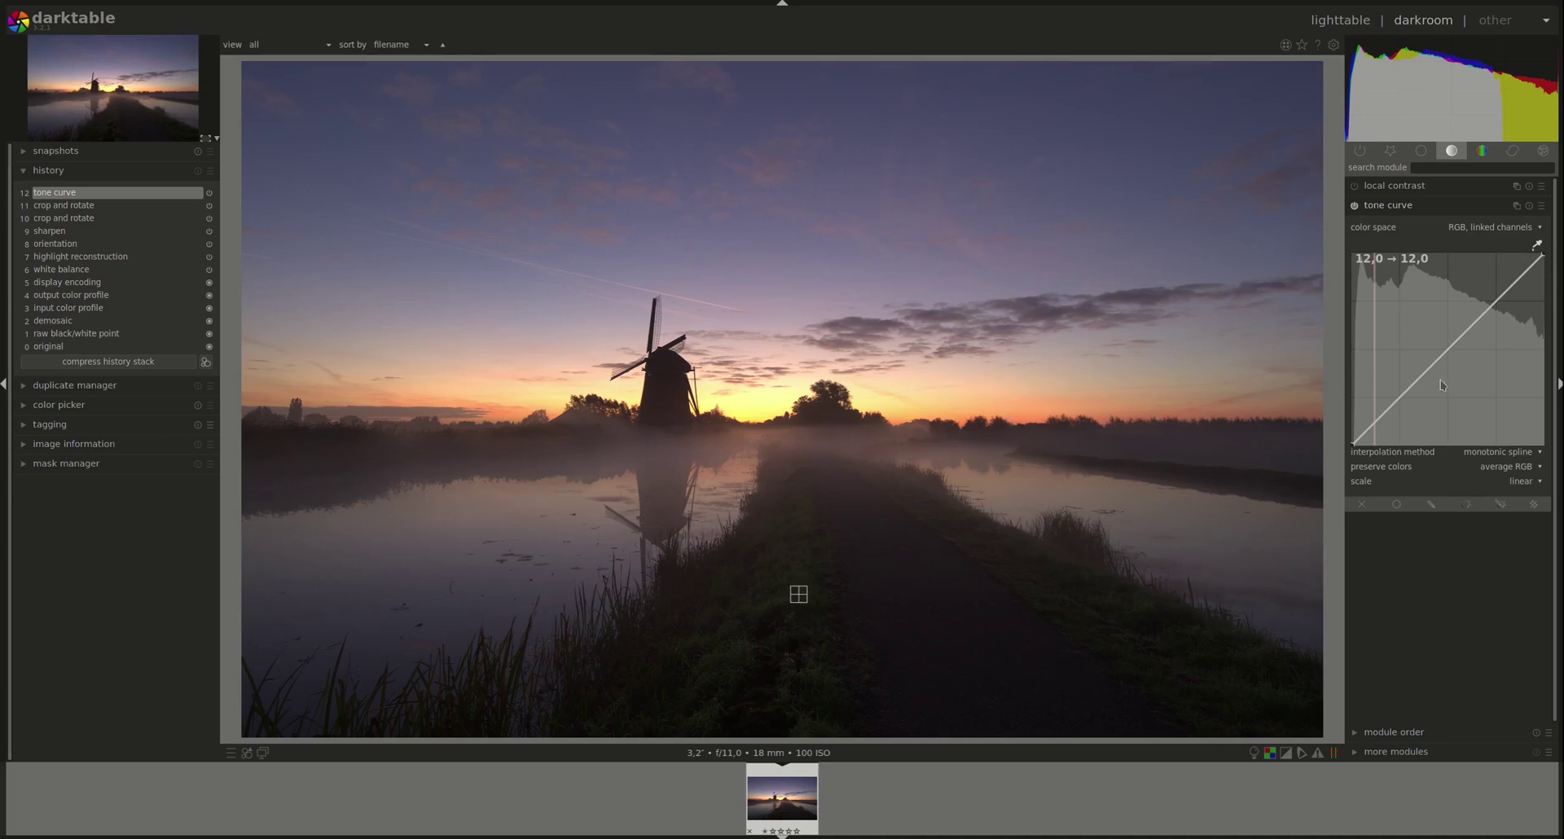
{"action": "left_click", "coordinate": [1508, 228]}
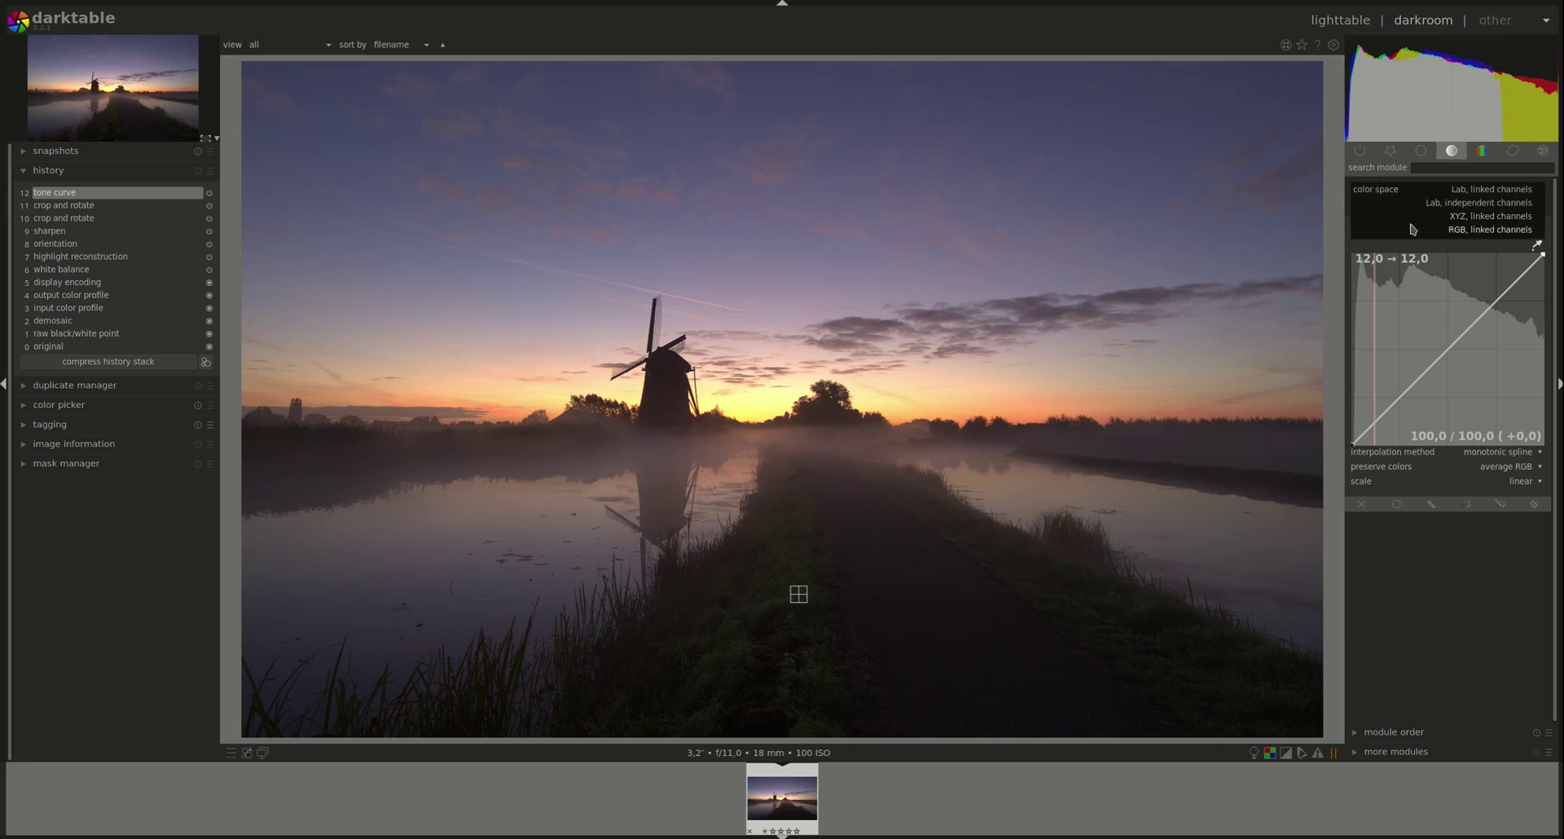
{"action": "left_click", "coordinate": [1447, 204]}
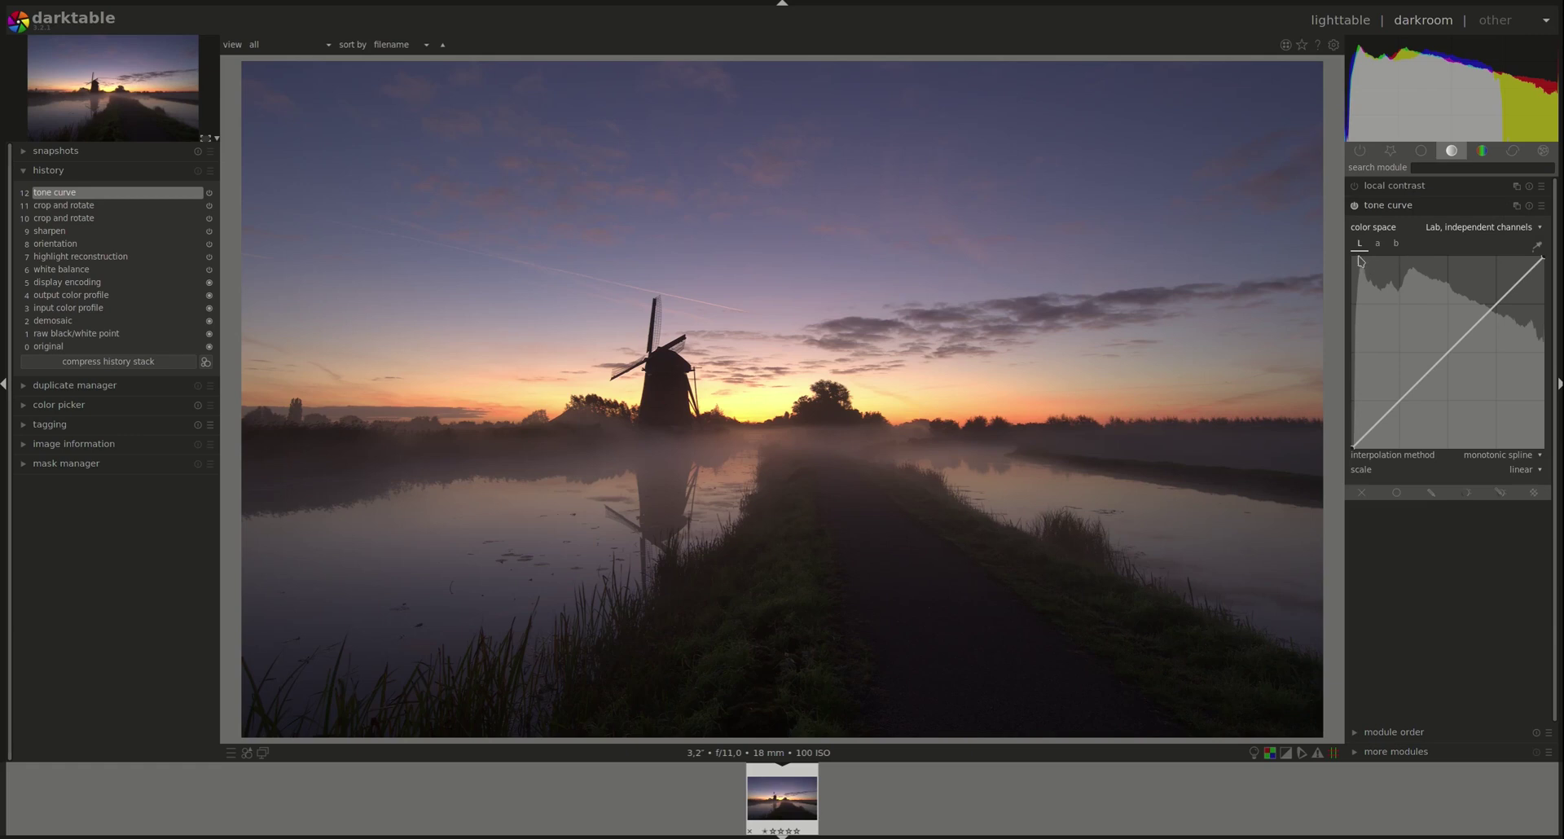
{"action": "left_click", "coordinate": [1461, 227]}
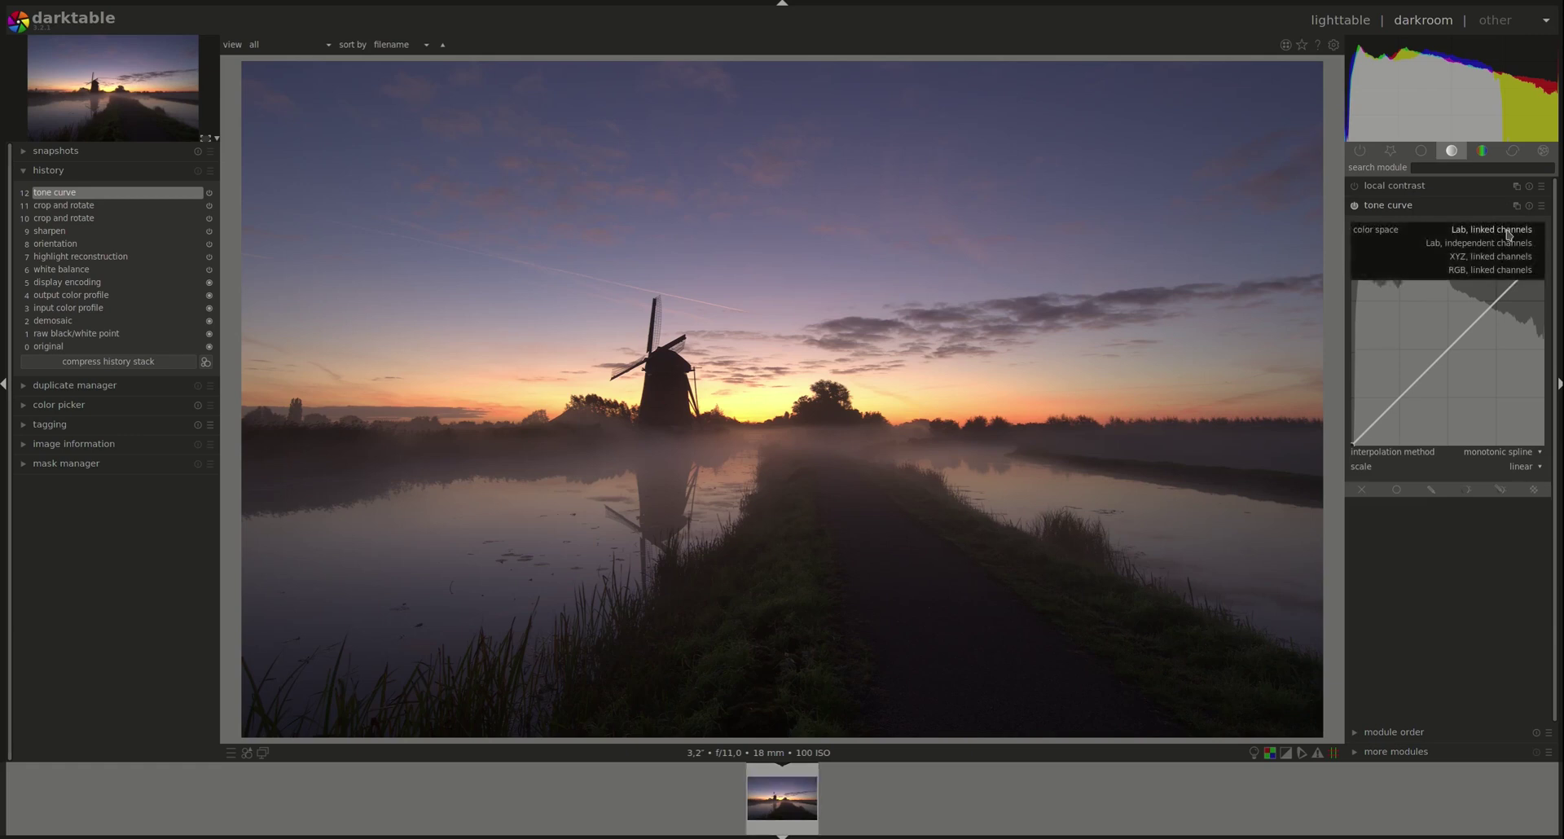
- Inspect the separate a and b channel curves
{"action": "left_click", "coordinate": [1378, 245]}
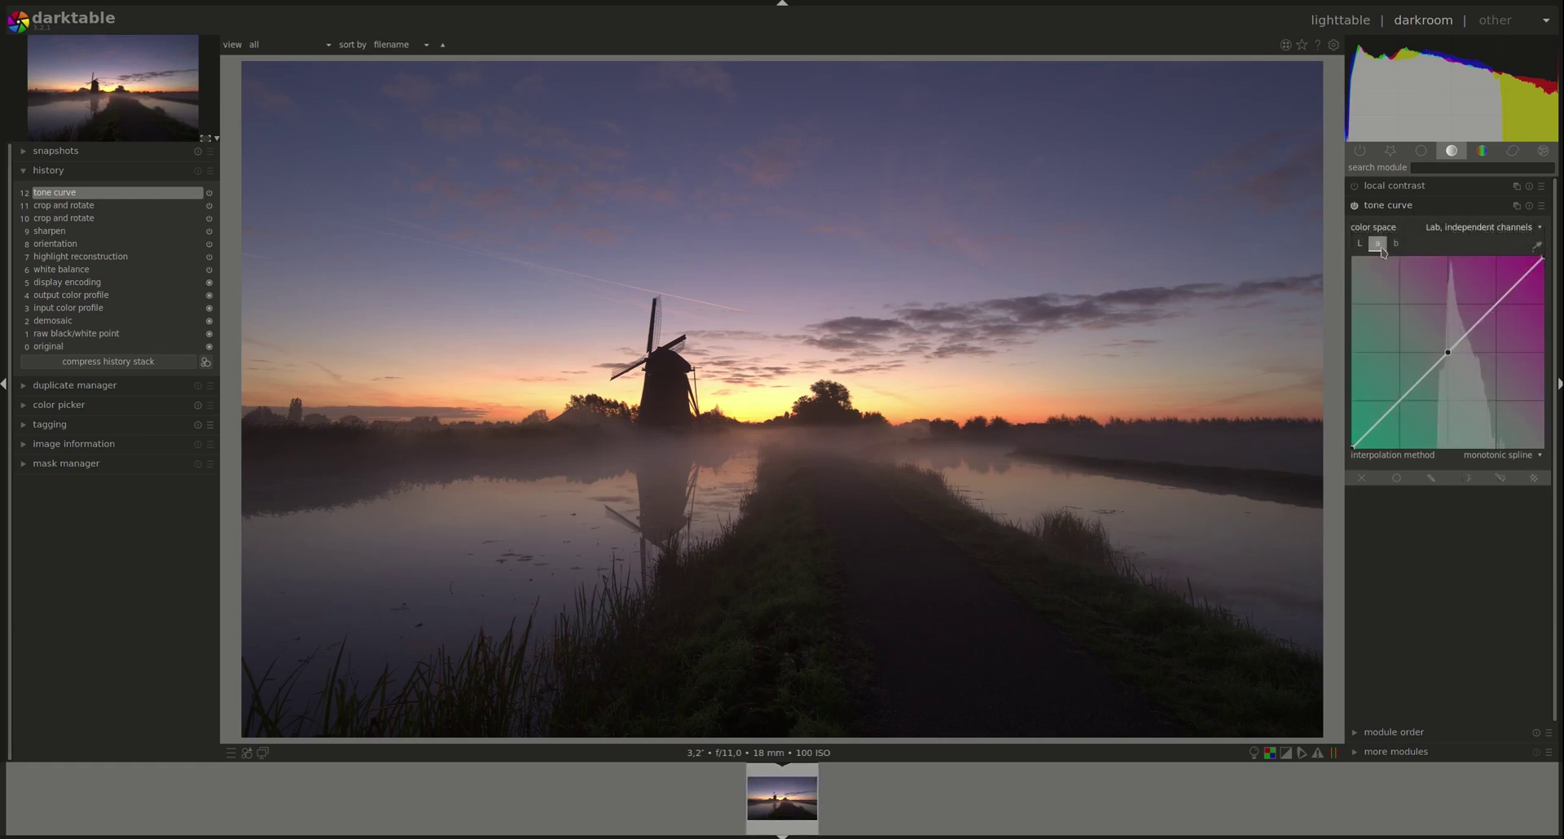
{"action": "left_click", "coordinate": [1396, 244]}
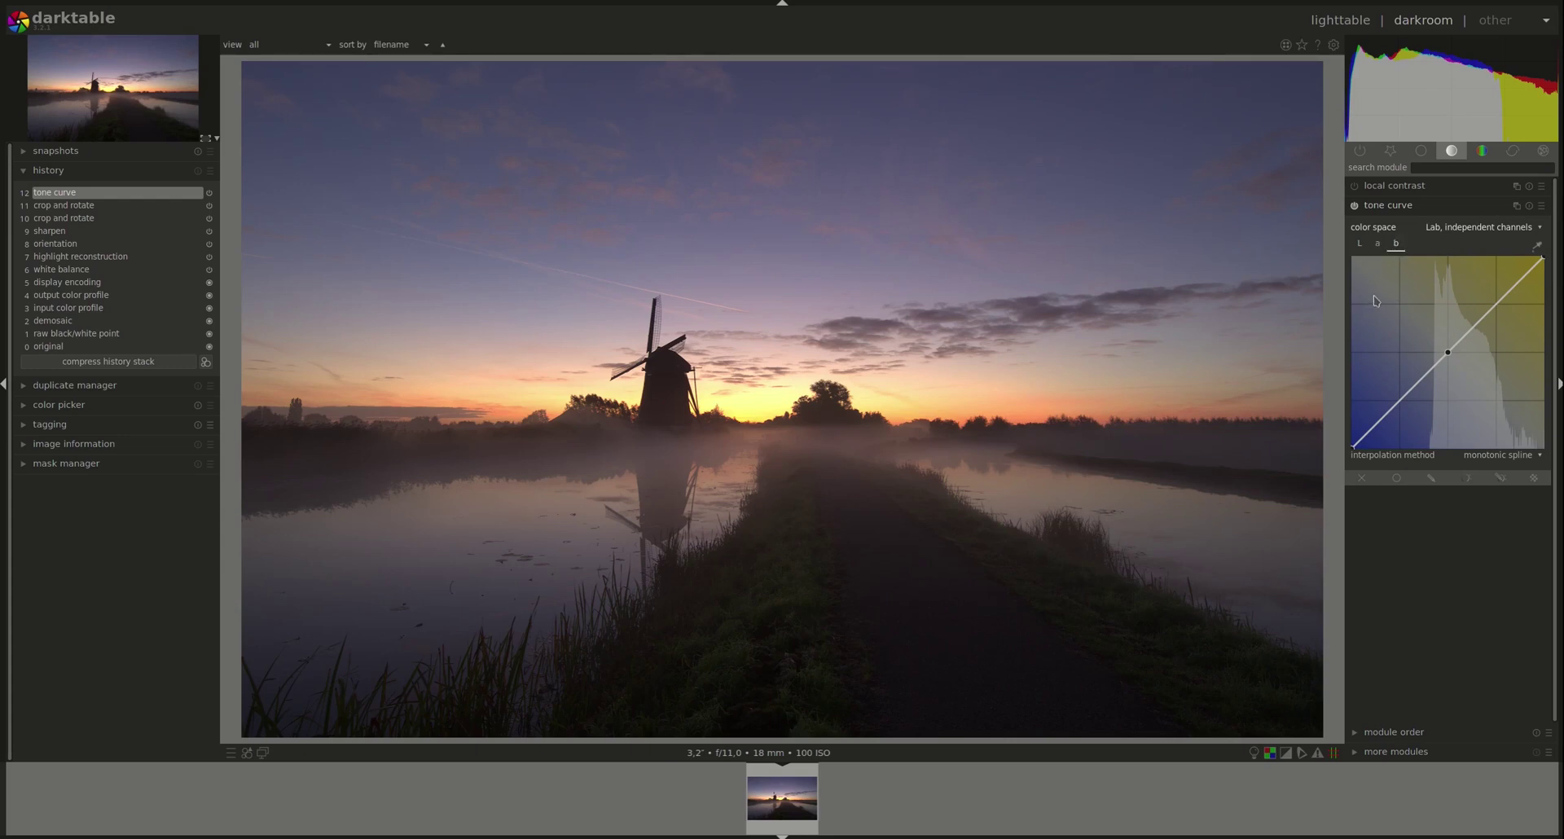
{"action": "left_click", "coordinate": [1482, 230]}
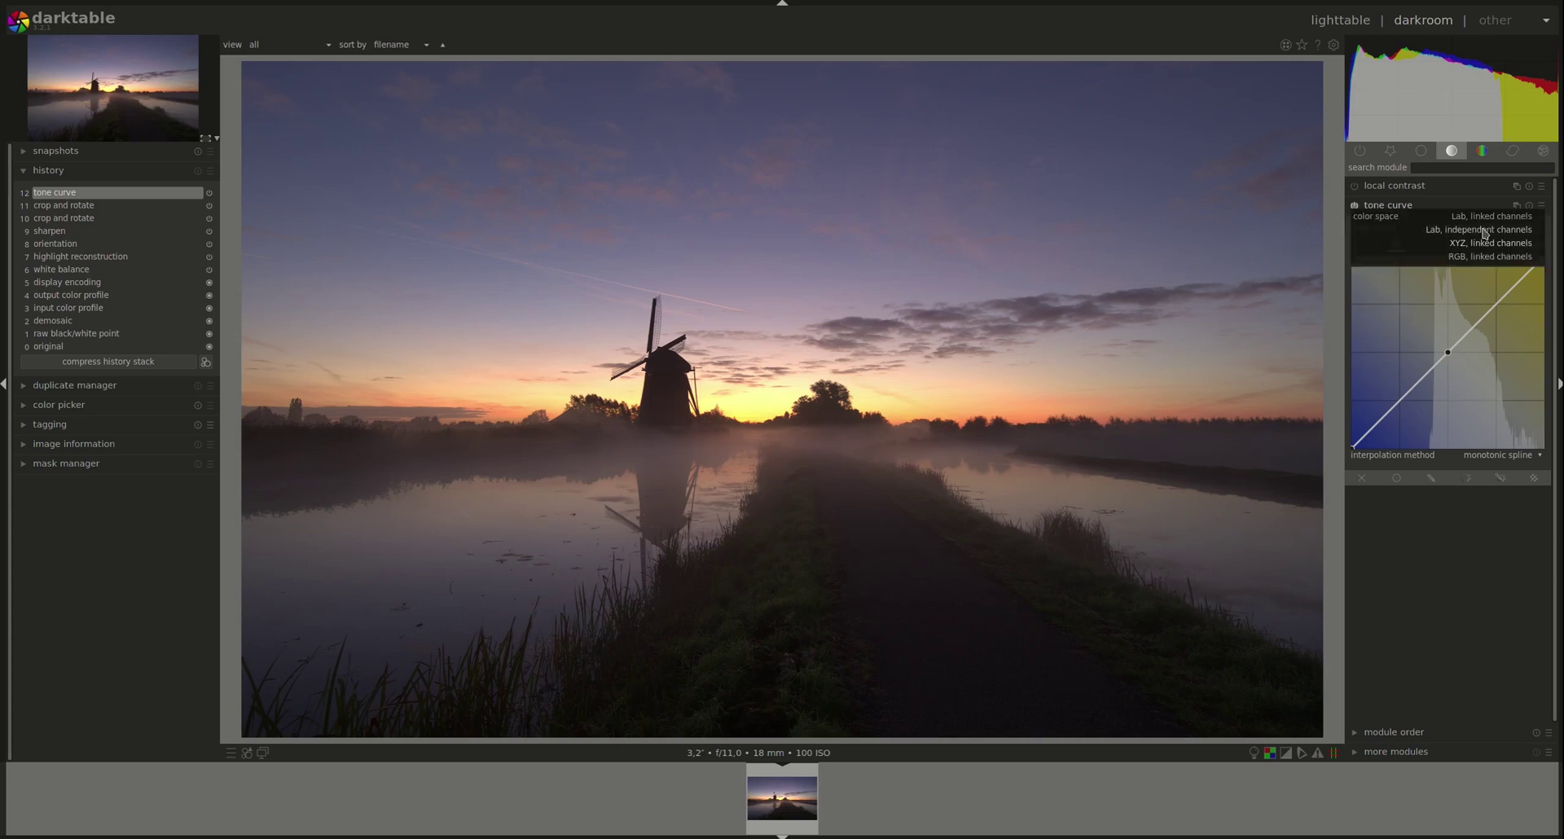
- Return to RGB, linked channels and add upper and lower nodes, nudging the upper one up
{"action": "left_click", "coordinate": [1477, 256]}
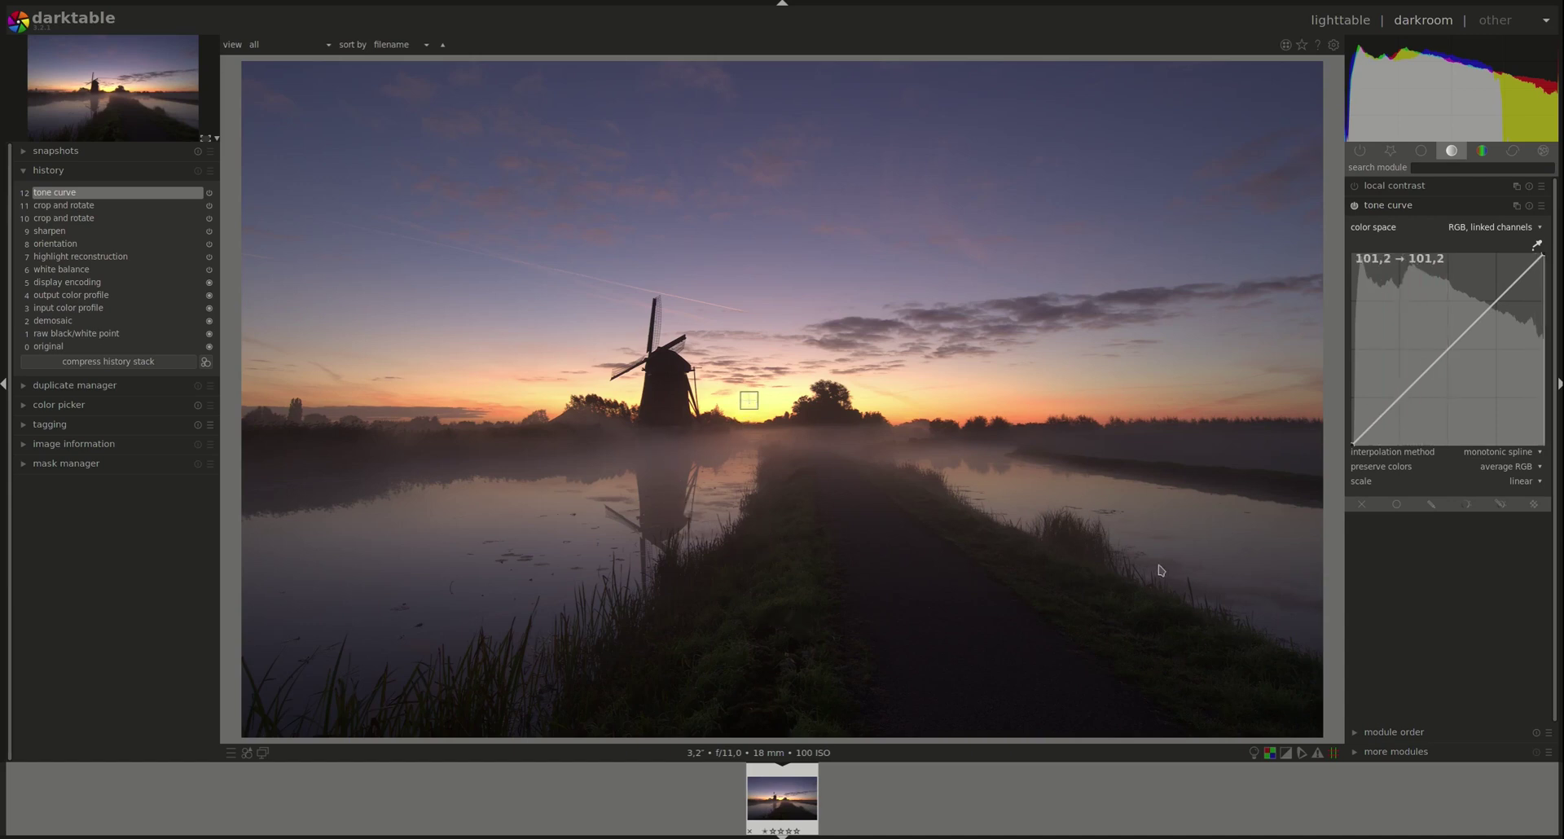
{"action": "left_click", "coordinate": [1496, 301]}
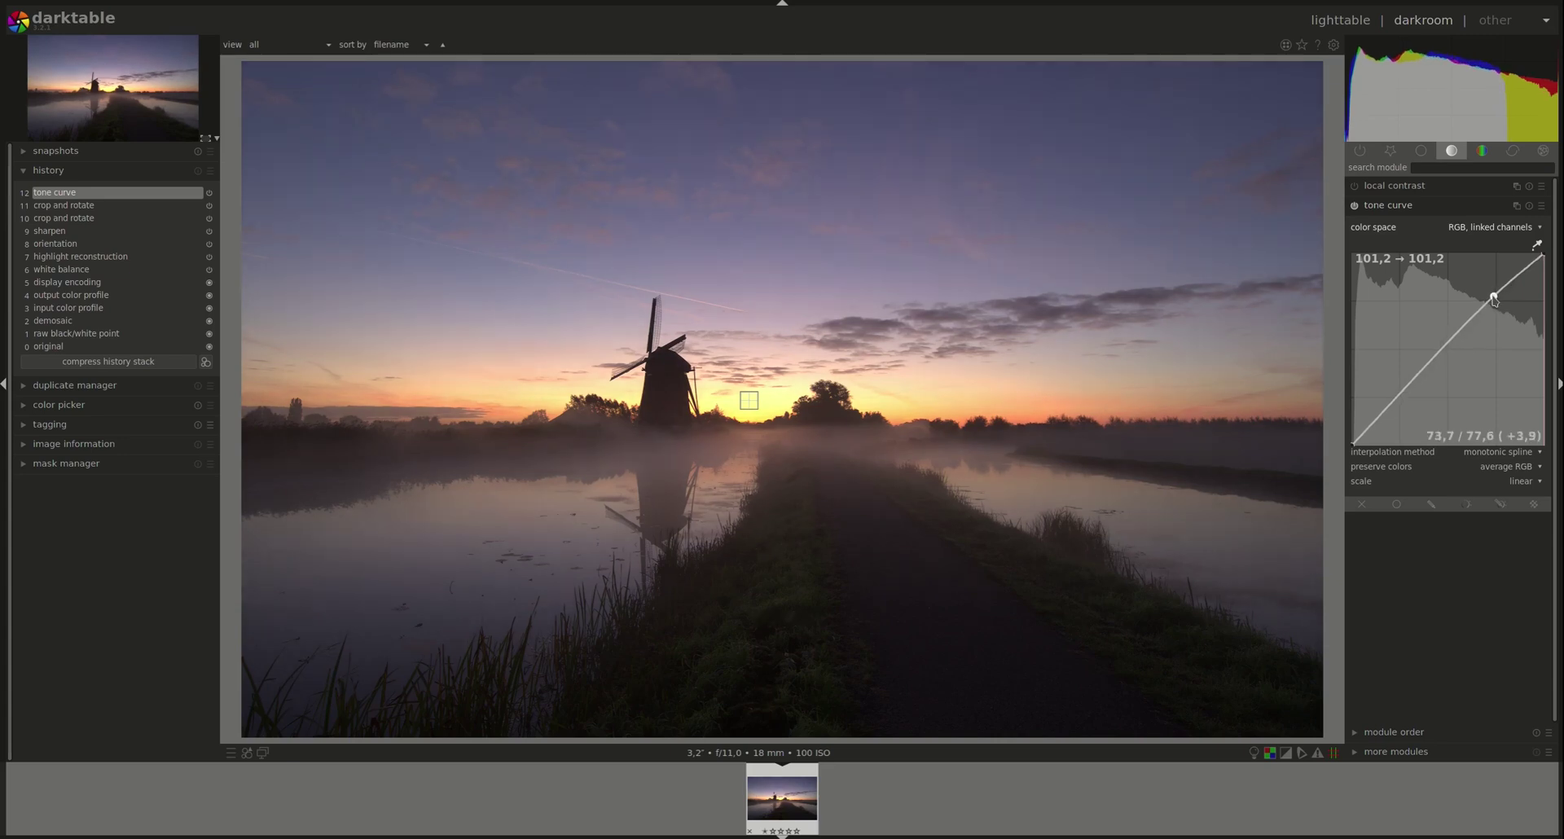
{"action": "left_click", "coordinate": [1402, 401]}
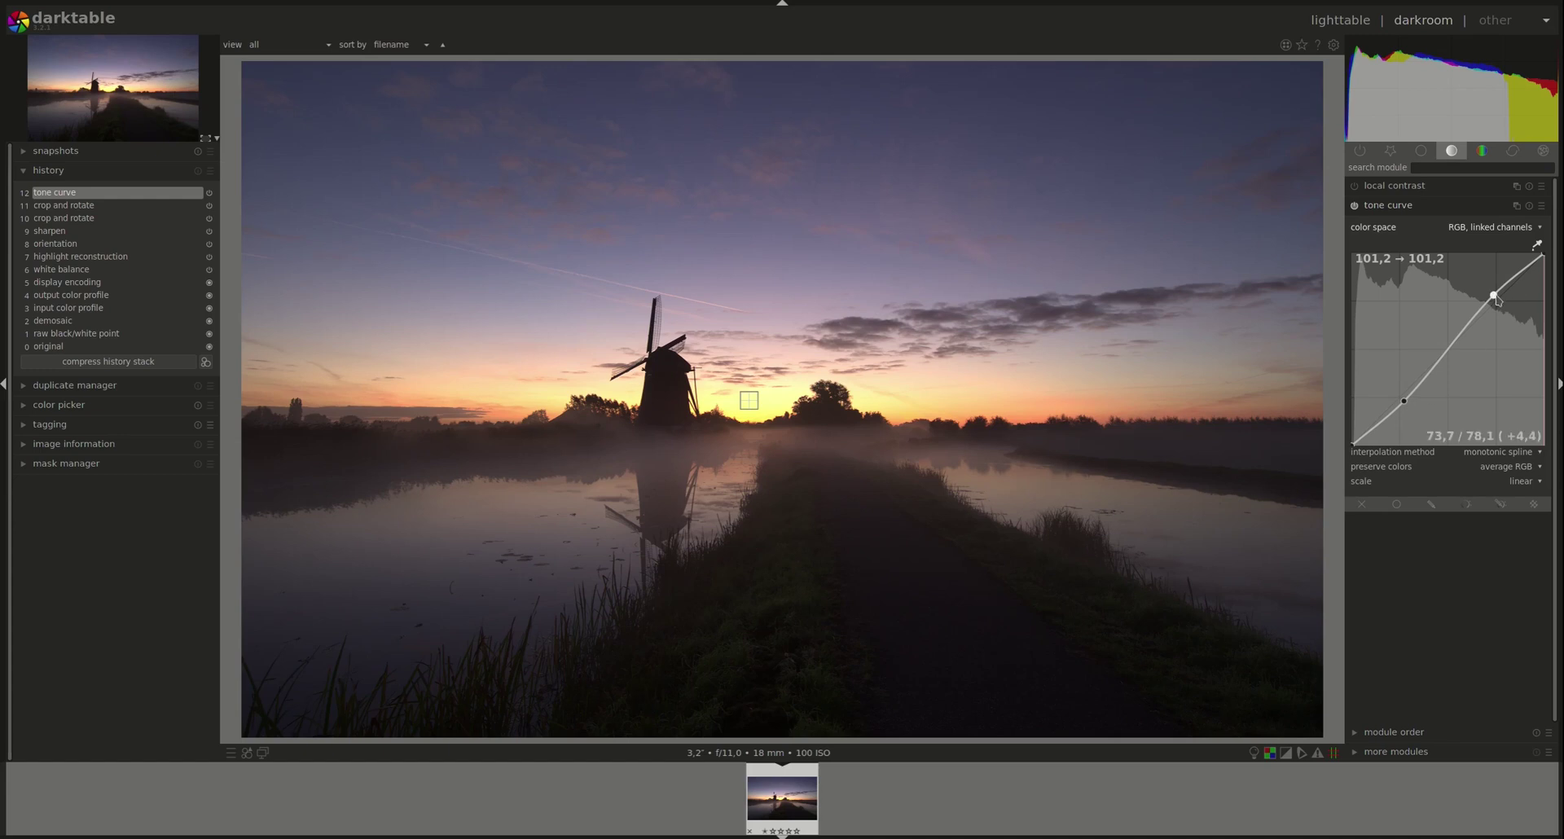
{"action": "left_click_drag", "start_coordinate": [1497, 301], "coordinate": [1496, 299]}
{"action": "left_click", "coordinate": [1535, 209]}
{"action": "left_click", "coordinate": [1441, 203]}
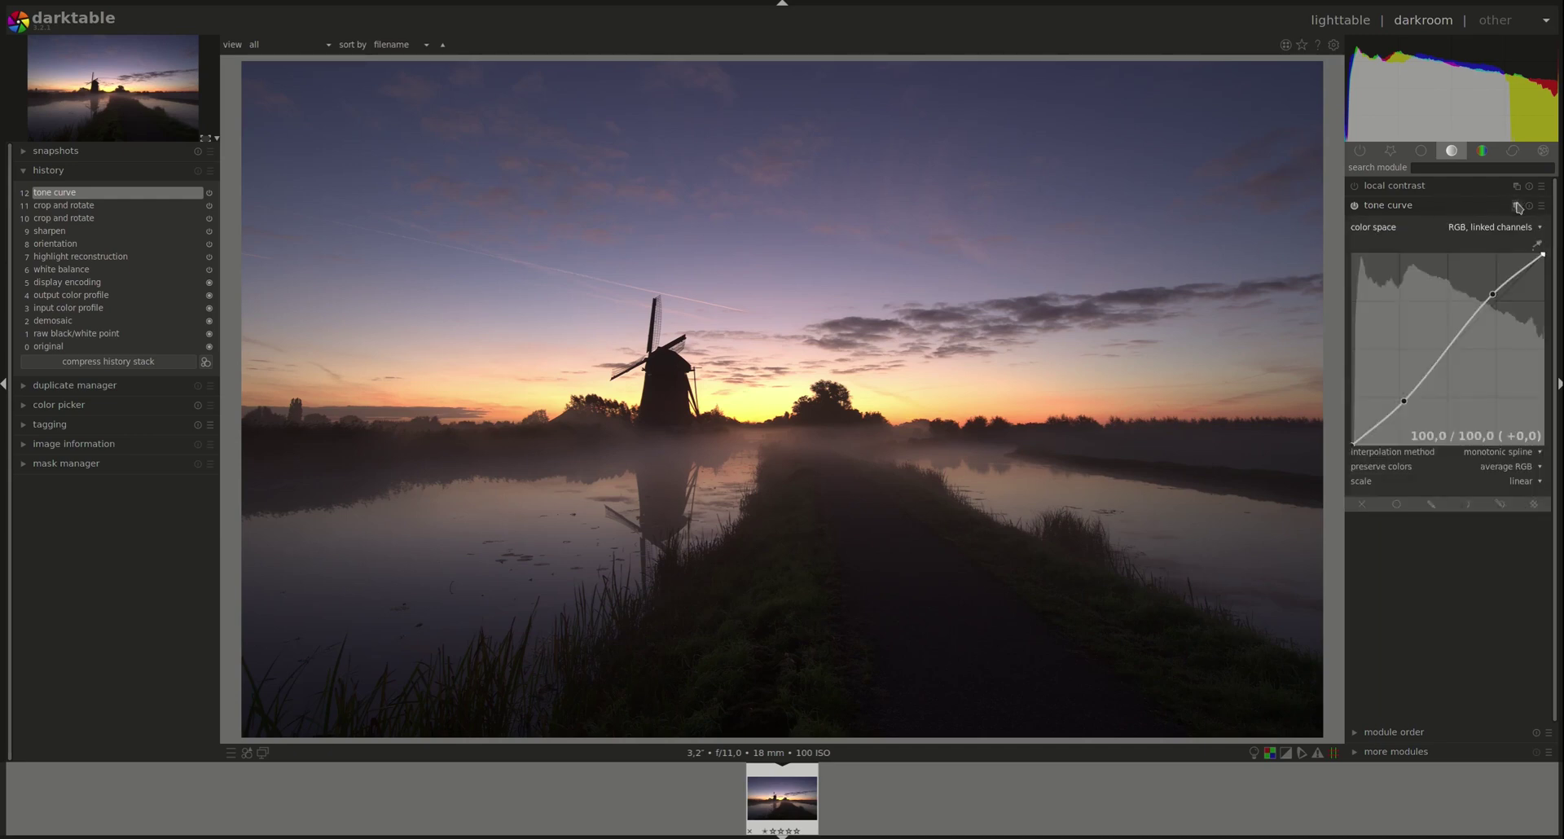
- Reset the curve and lift one lower-midtone node near 32, comparing with the module off and on
{"action": "left_click", "coordinate": [1529, 206]}
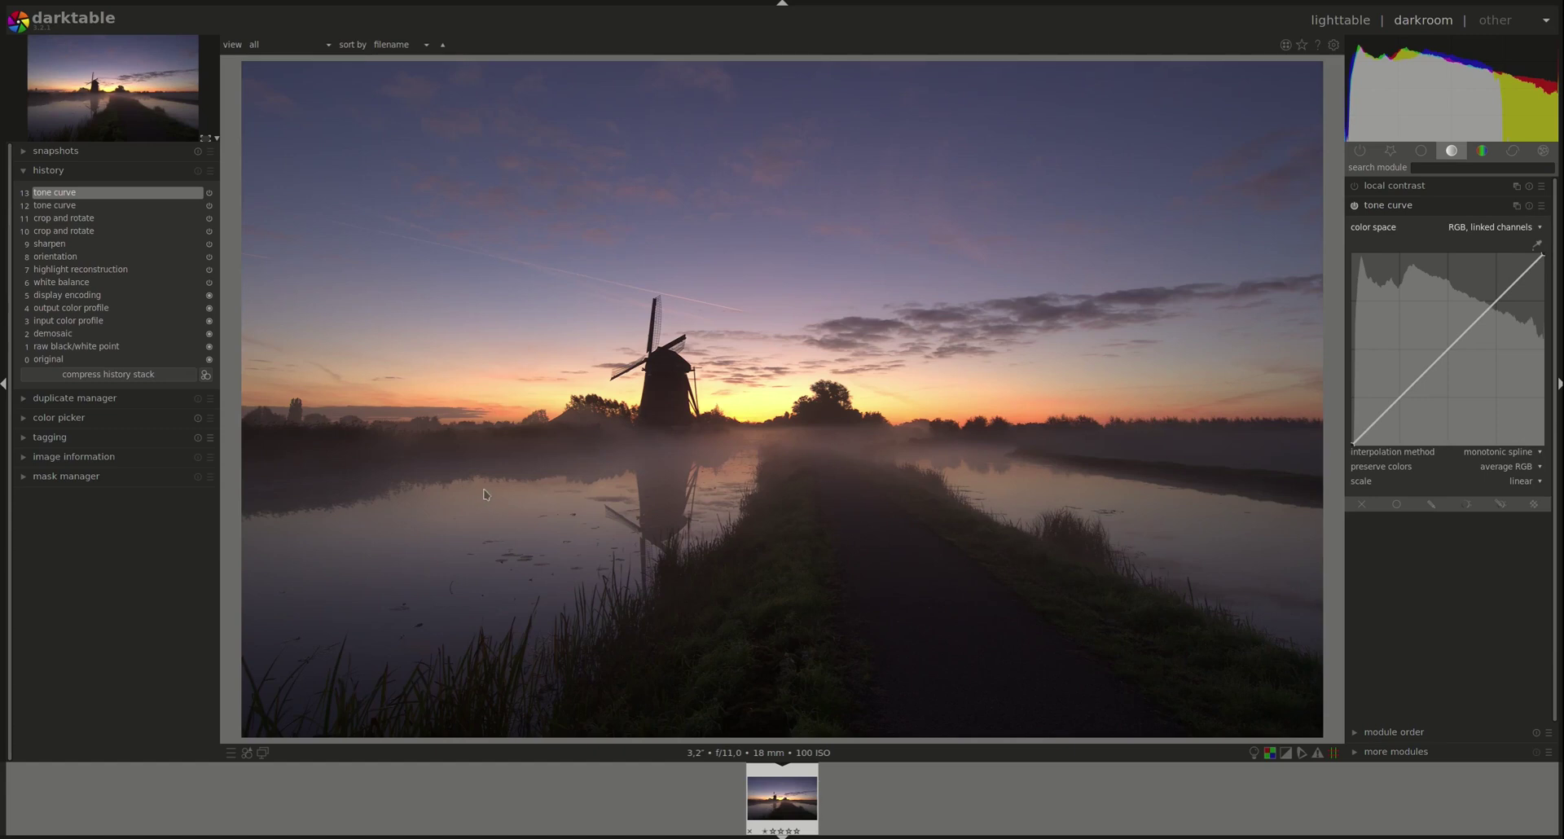
{"action": "left_click", "coordinate": [1536, 245]}
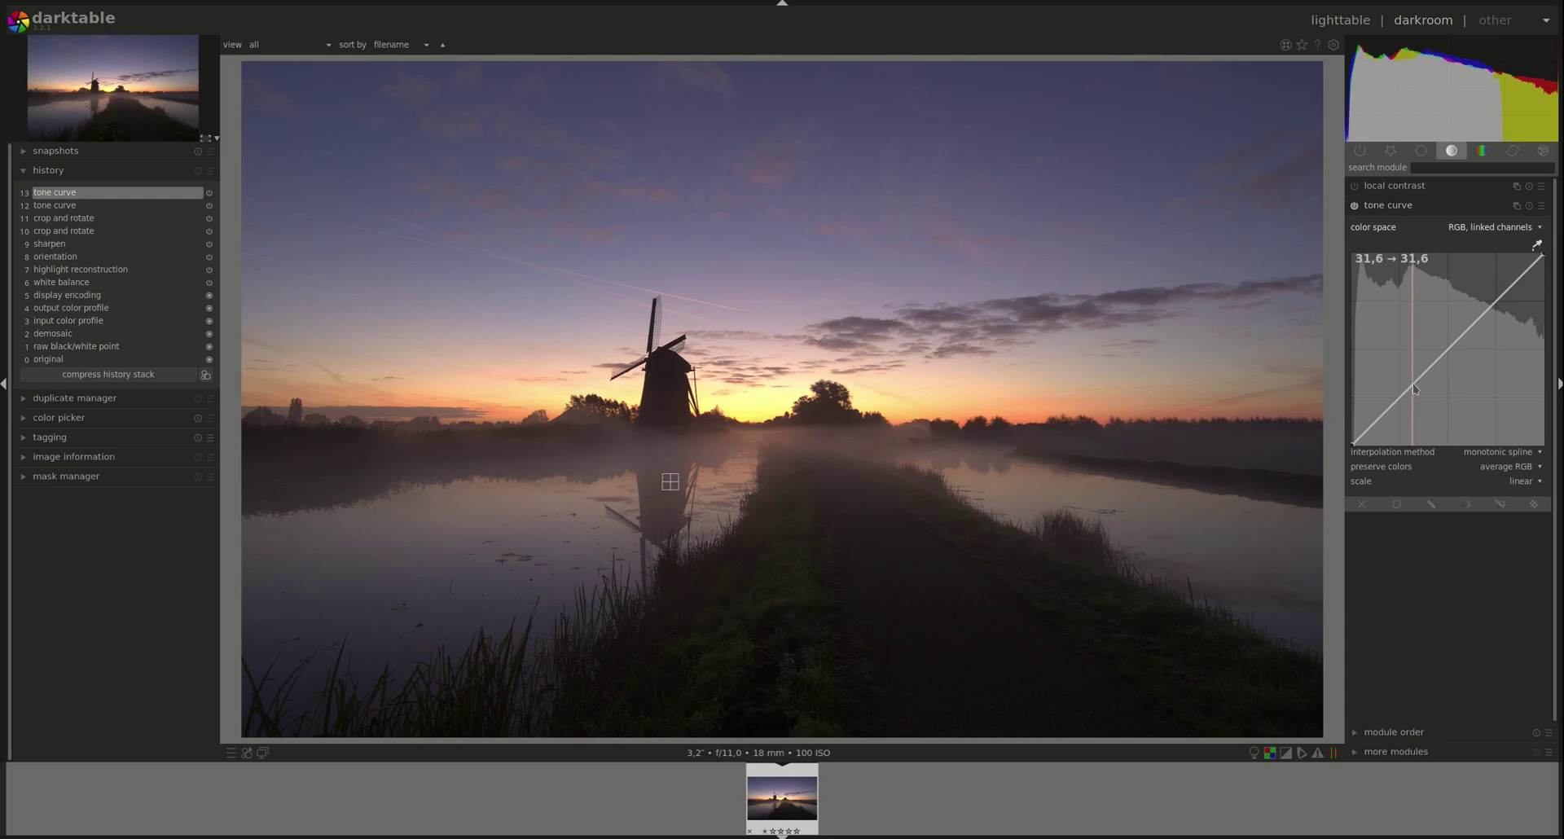
{"action": "left_click_drag", "start_coordinate": [1415, 389], "coordinate": [1414, 377]}
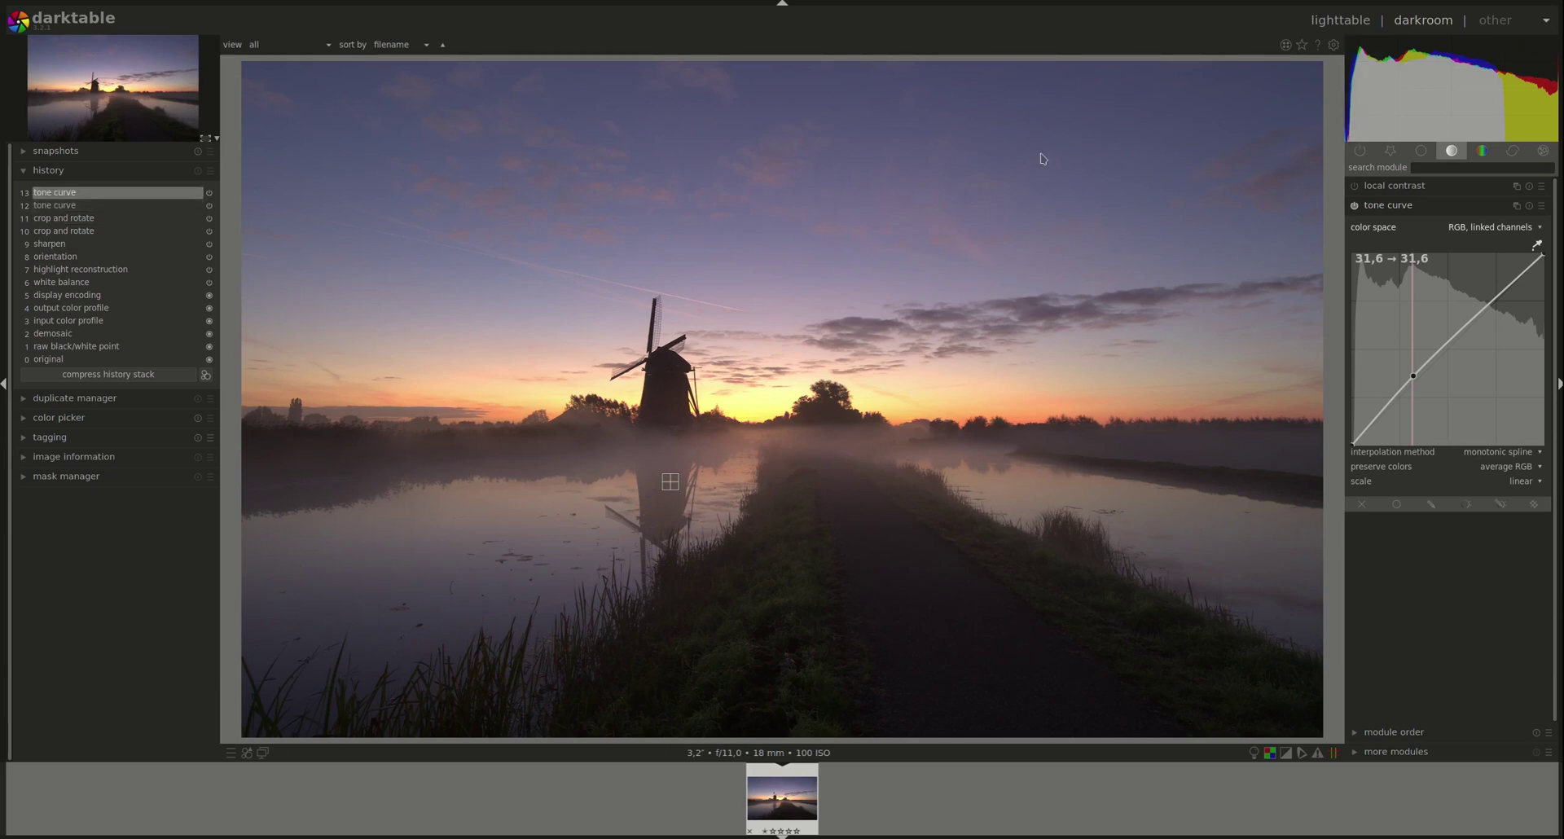
{"action": "left_click", "coordinate": [1355, 206]}
{"action": "left_click", "coordinate": [1354, 206]}
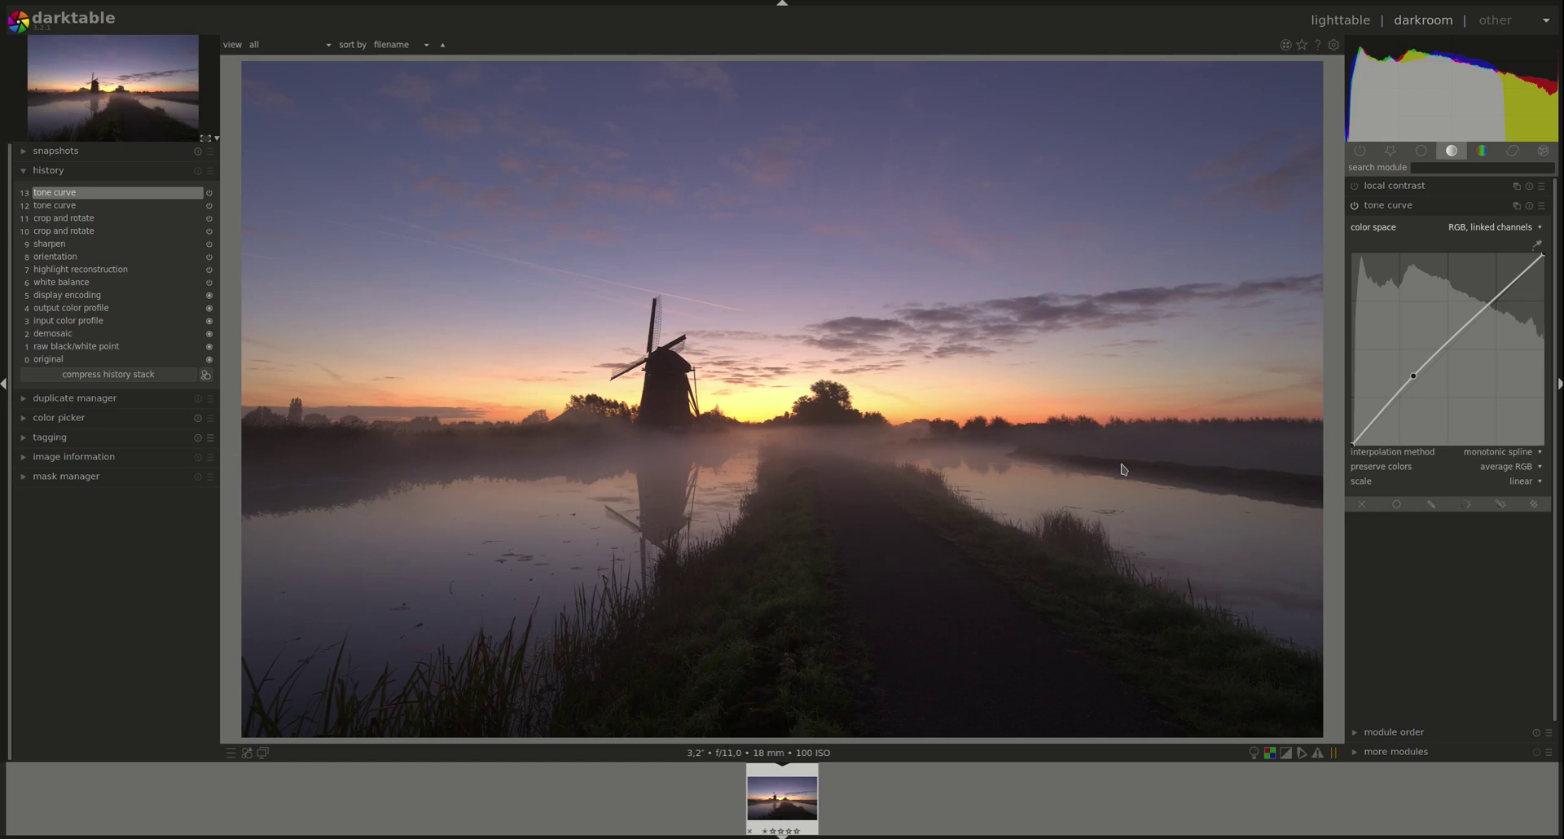
- Reset the curve, add four nodes, then delete the two lower midtone nodes
{"action": "double_click", "coordinate": [1490, 315]}
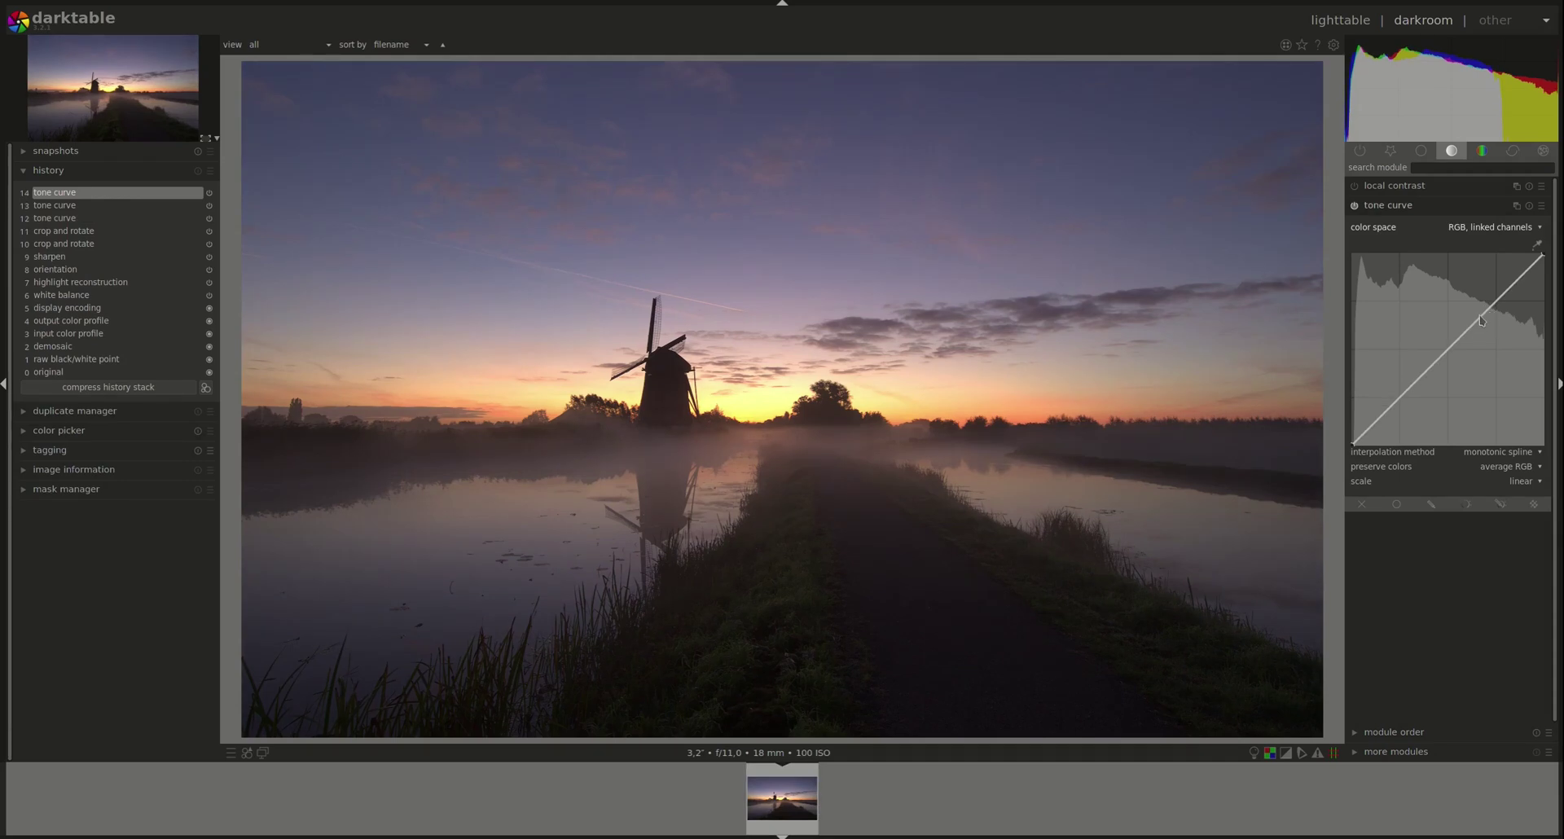
{"action": "left_click_drag", "start_coordinate": [1485, 317], "coordinate": [1481, 306]}
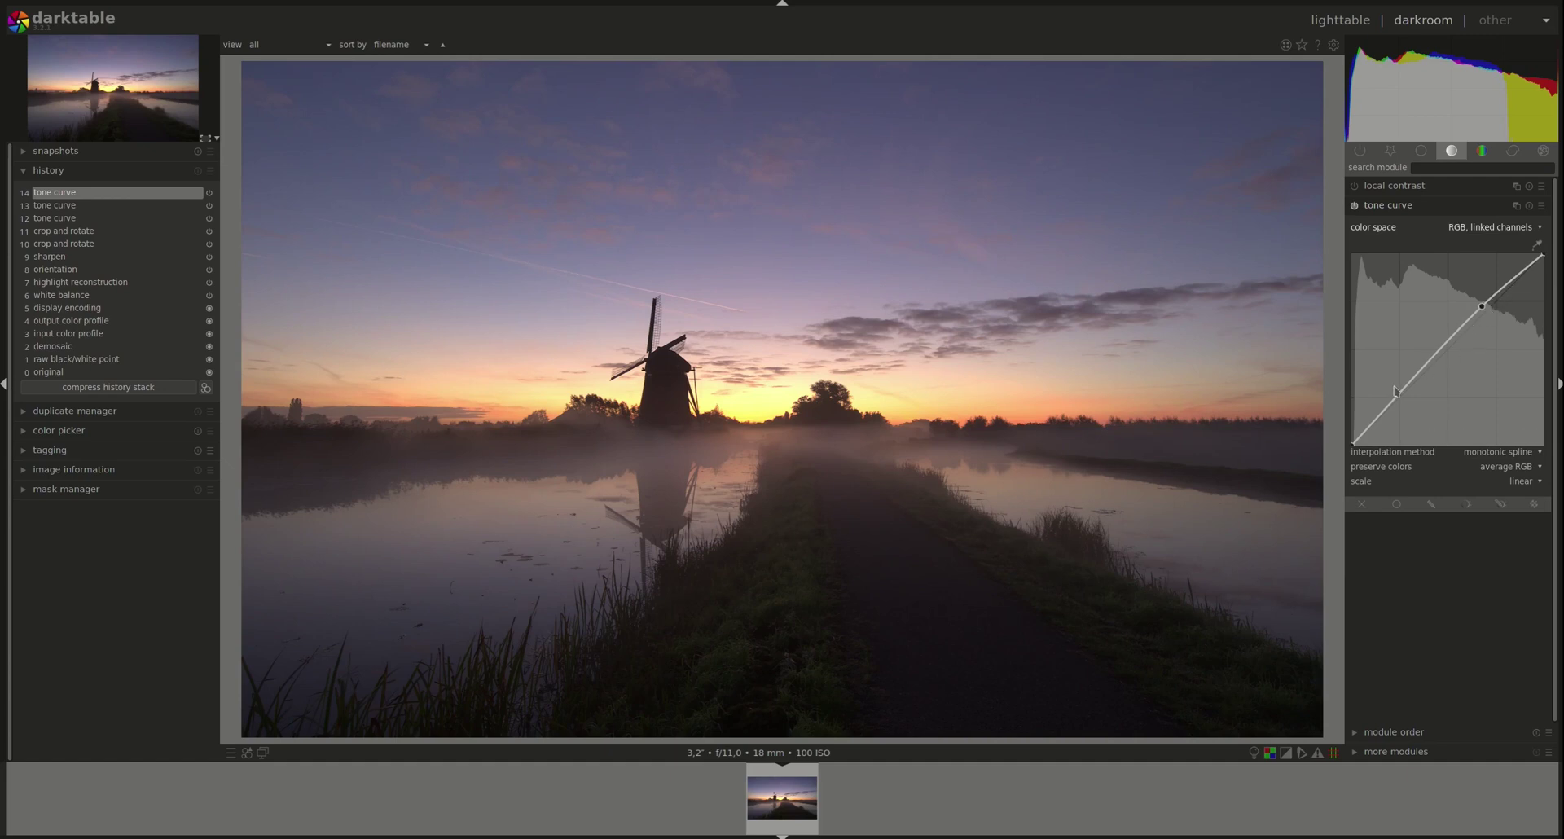
{"action": "left_click", "coordinate": [1449, 346]}
{"action": "left_click_drag", "start_coordinate": [1449, 350], "coordinate": [1454, 356]}
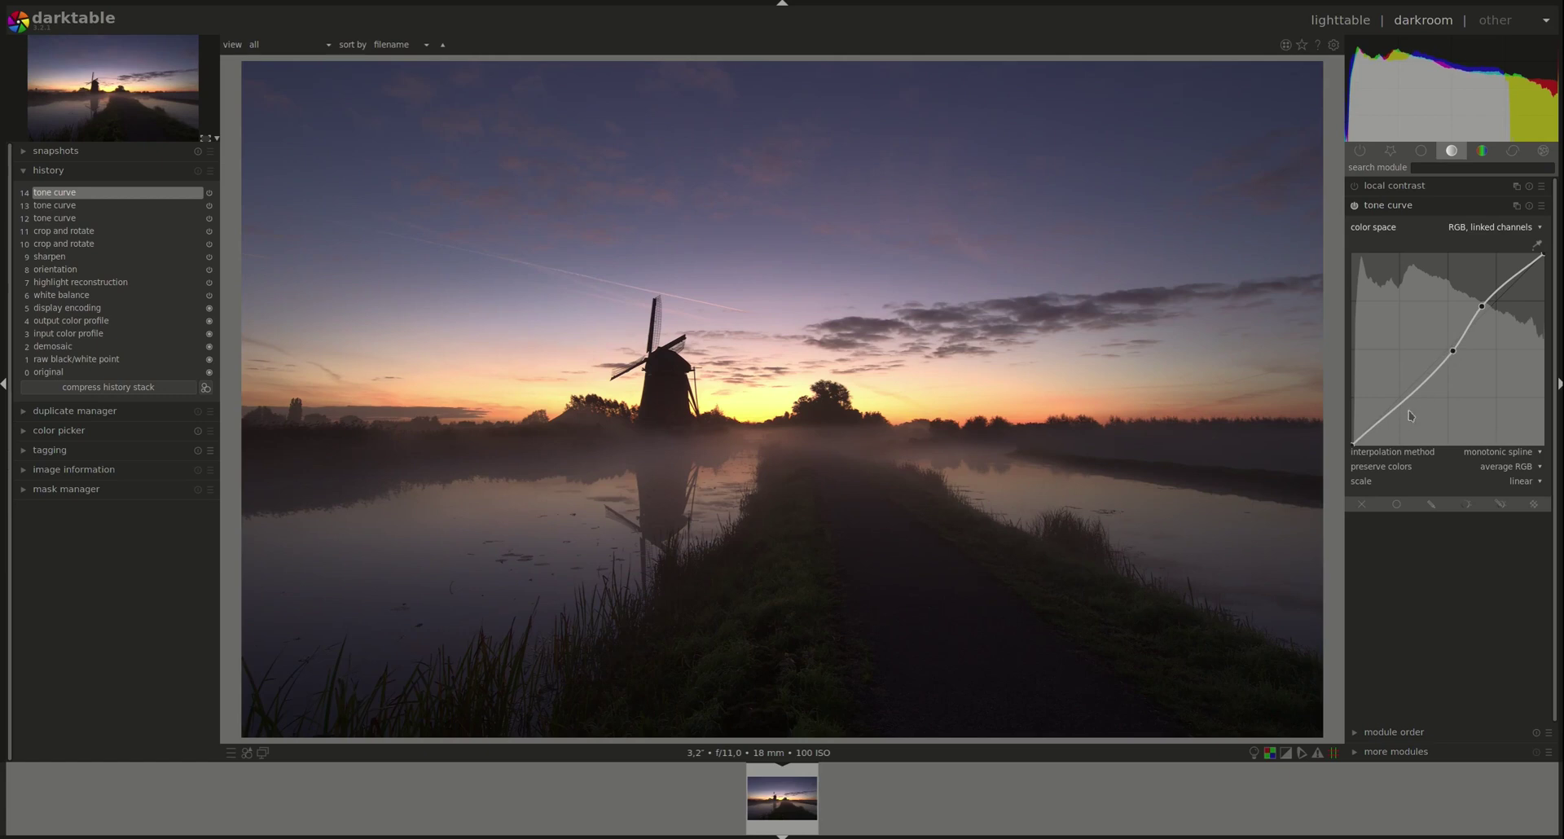
{"action": "left_click", "coordinate": [1427, 373]}
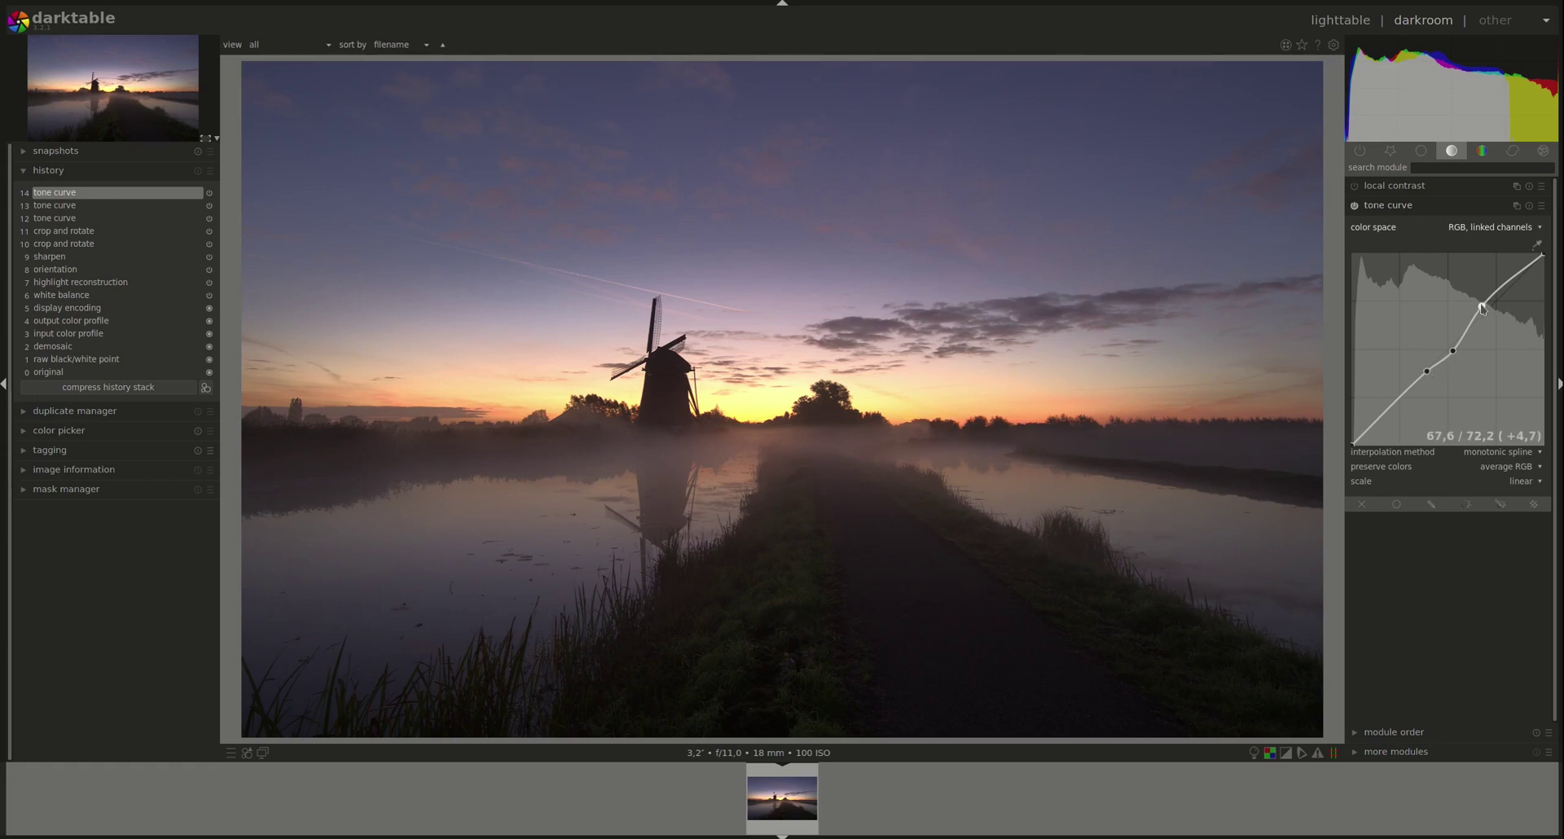
{"action": "left_click", "coordinate": [1521, 276]}
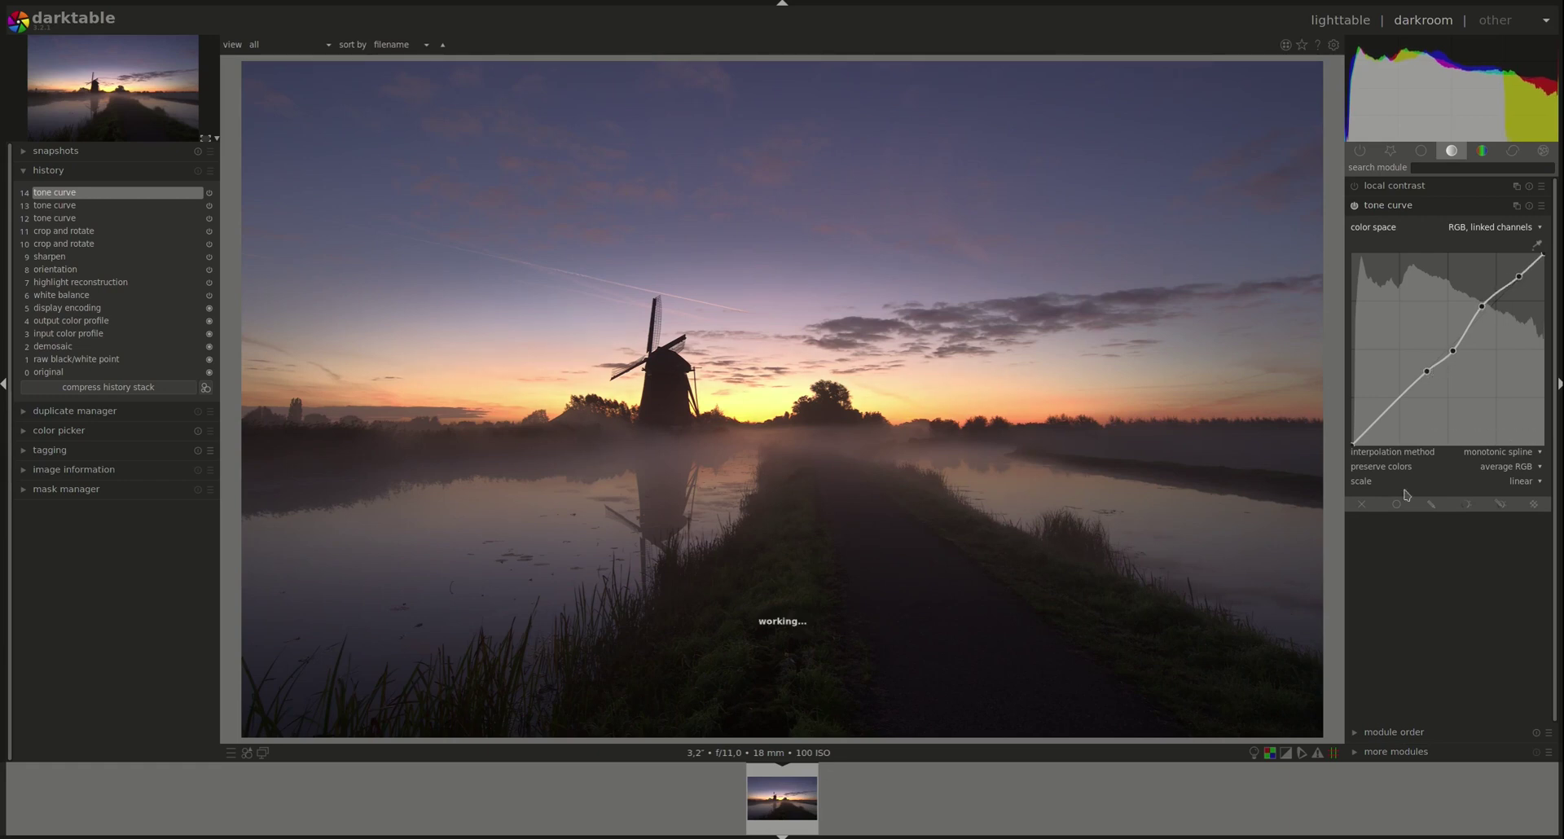
{"action": "right_click", "coordinate": [1427, 372]}
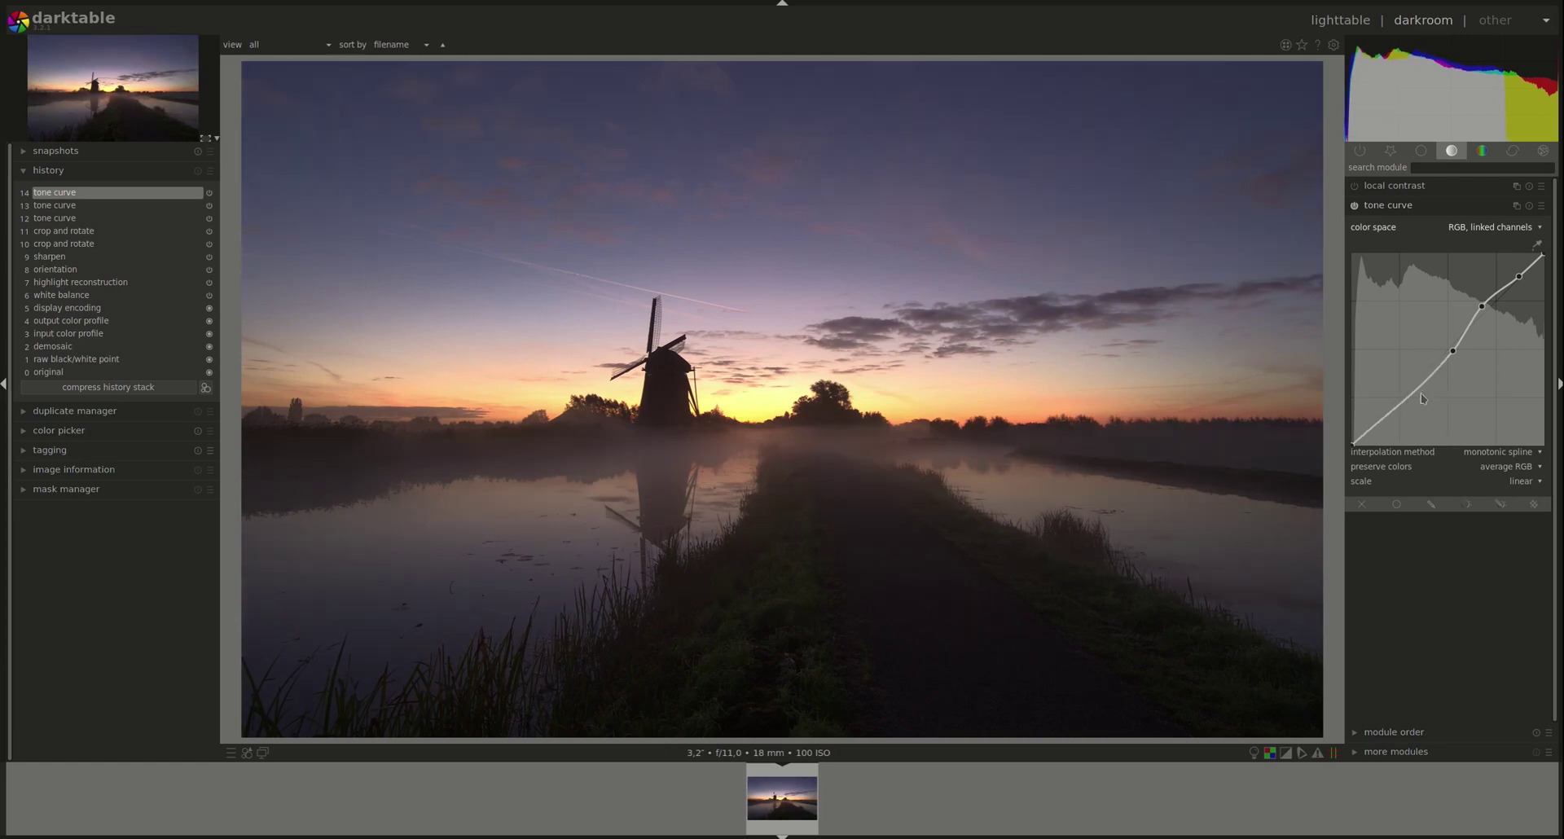
{"action": "right_click", "coordinate": [1453, 353]}
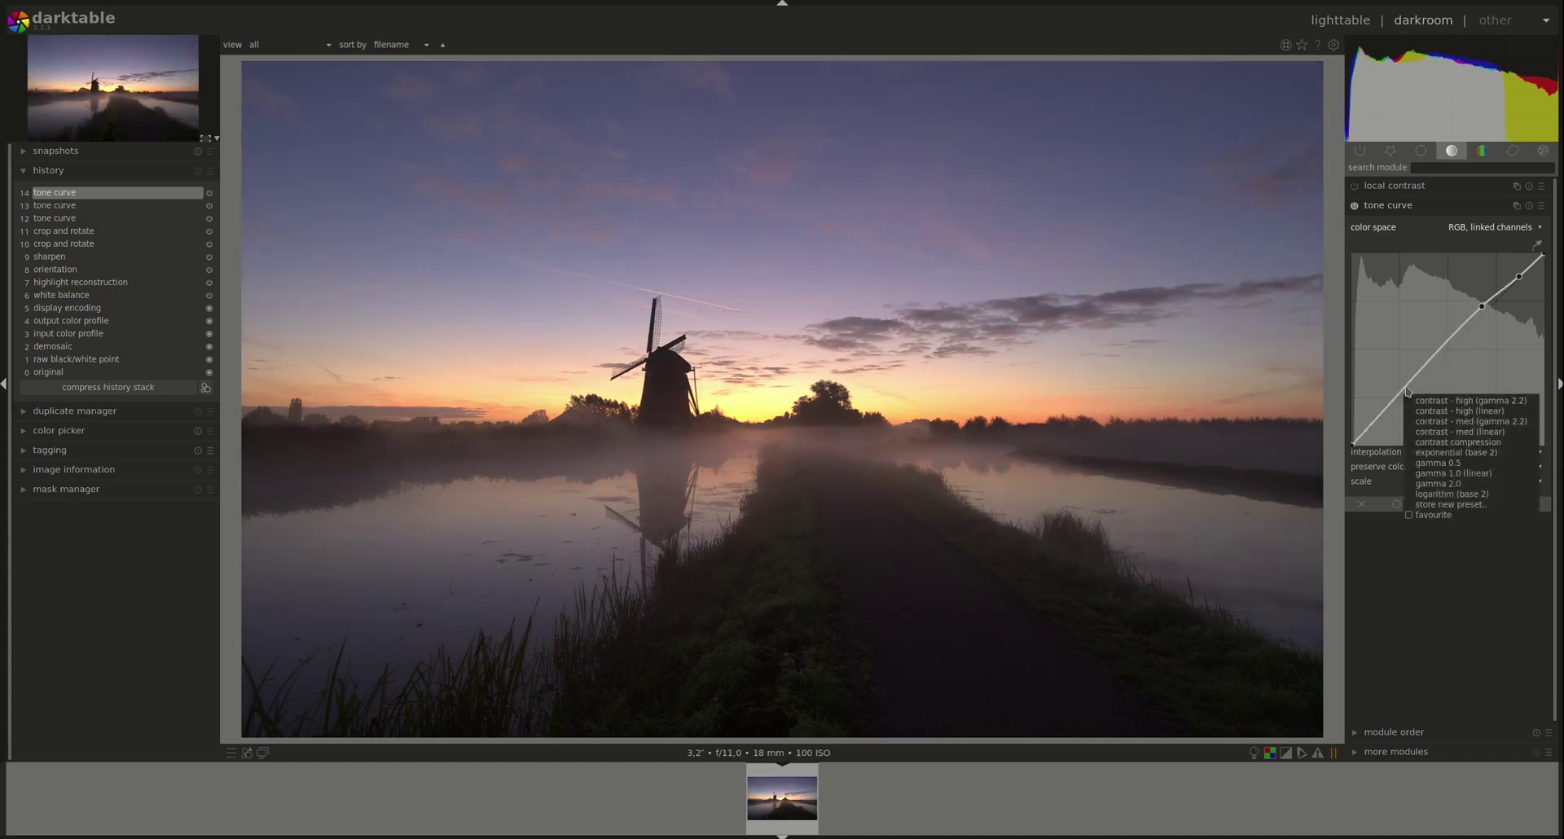
- Reset the curve and shape it with a lowered upper node and a raised shadow node
{"action": "double_click", "coordinate": [1403, 398]}
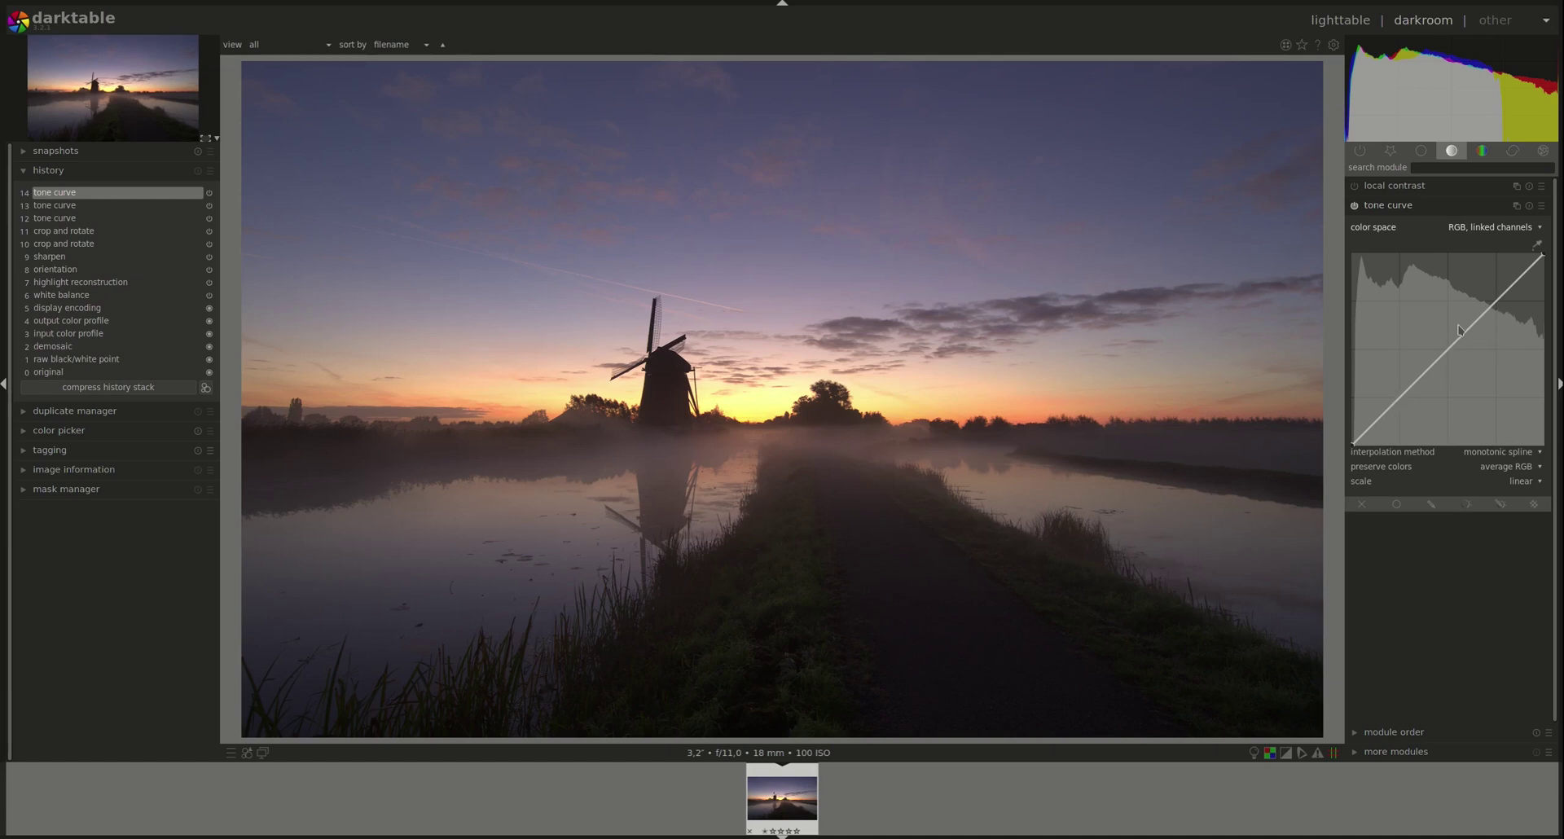
{"action": "left_click", "coordinate": [1404, 396]}
{"action": "left_click", "coordinate": [1489, 318]}
{"action": "left_click_drag", "start_coordinate": [1489, 318], "coordinate": [1490, 332]}
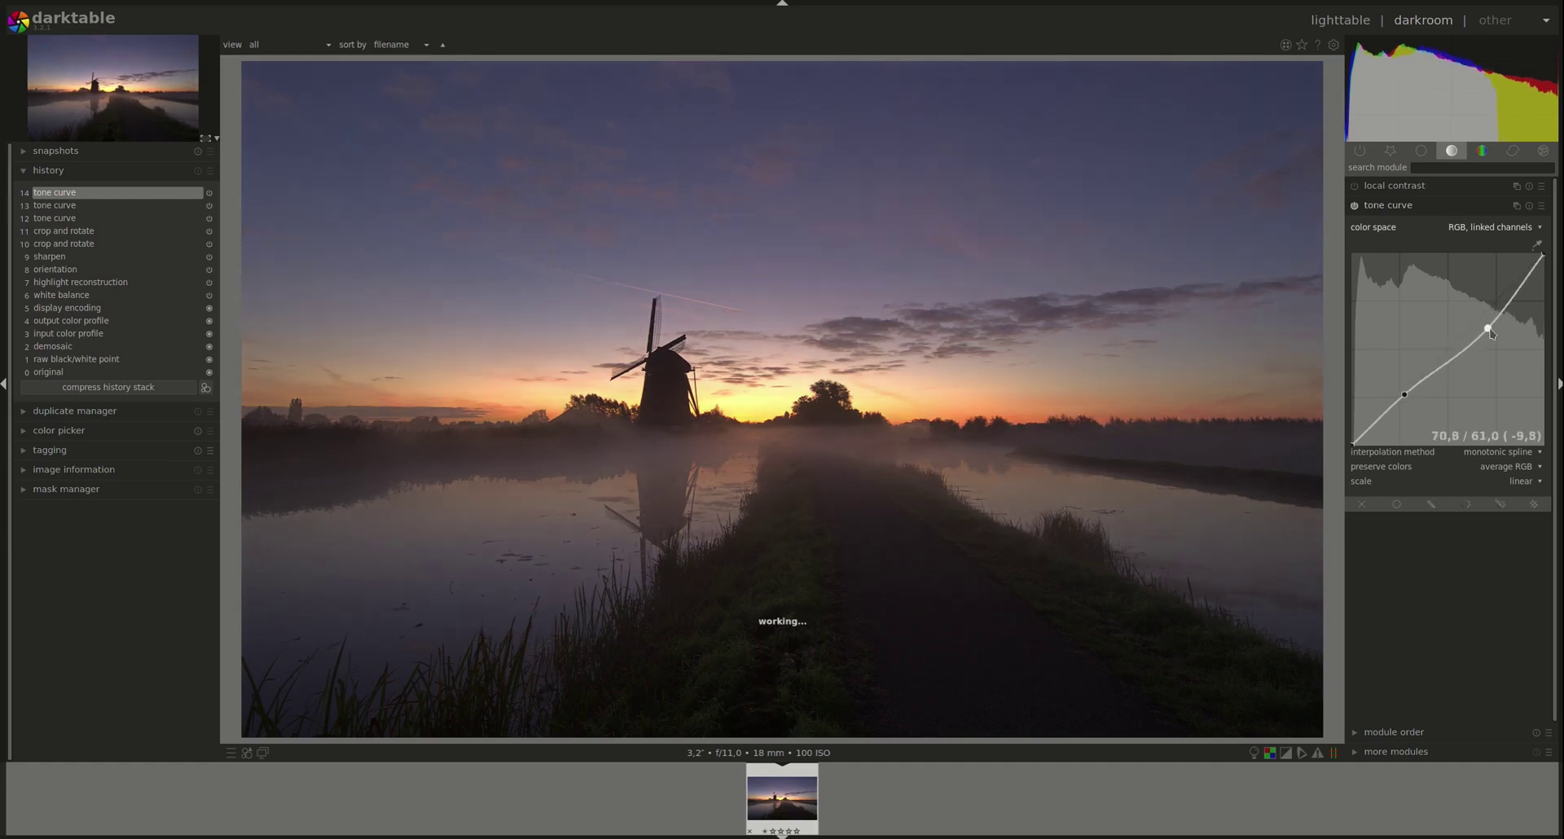
{"action": "left_click_drag", "start_coordinate": [1405, 394], "coordinate": [1395, 384]}
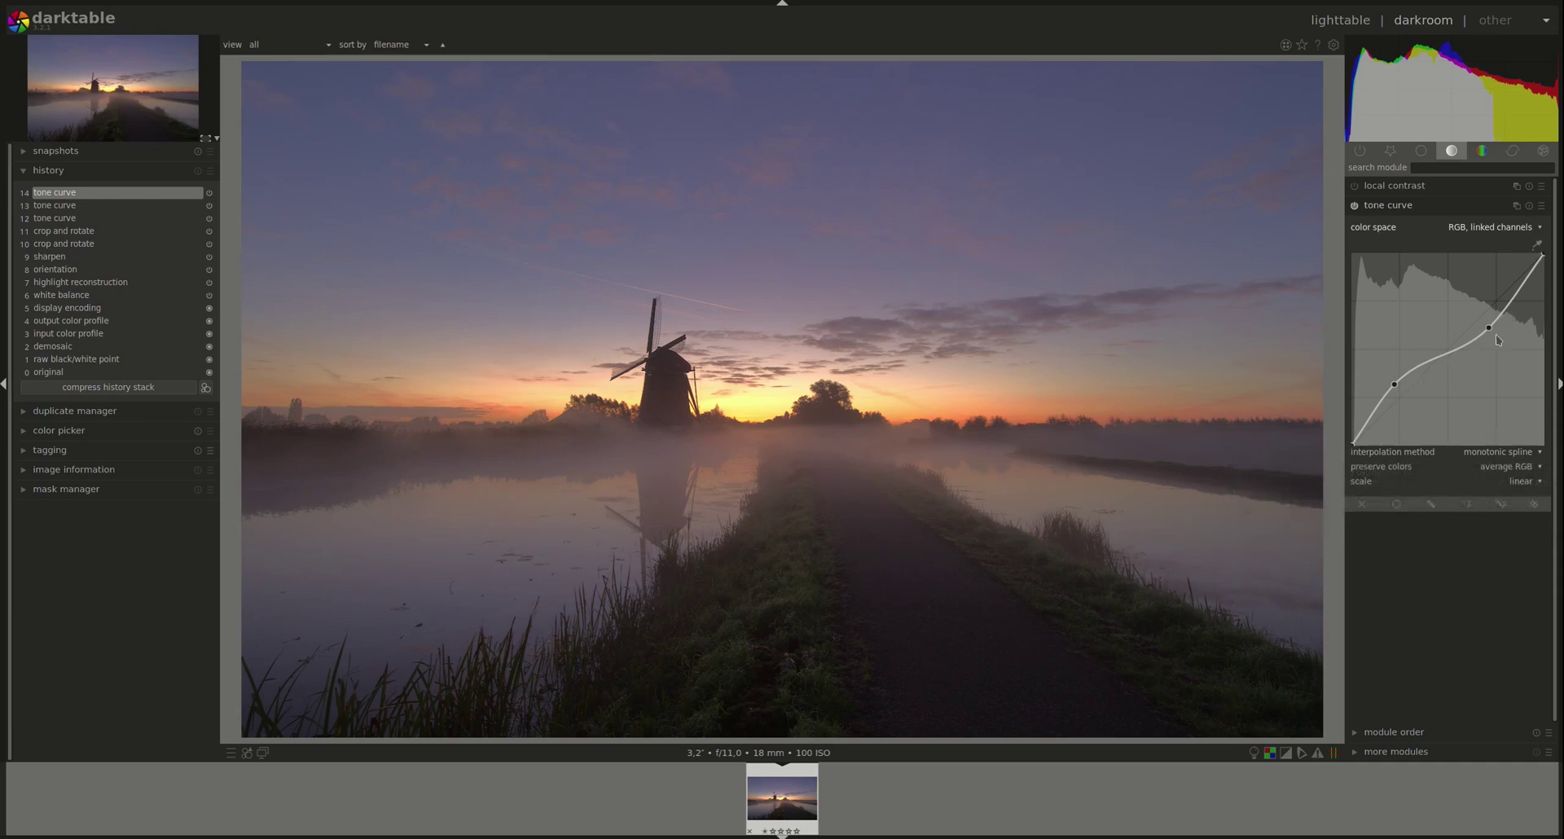
{"action": "scroll", "coordinate": [1520, 453], "scroll_direction": "up", "scroll_amount": 2}
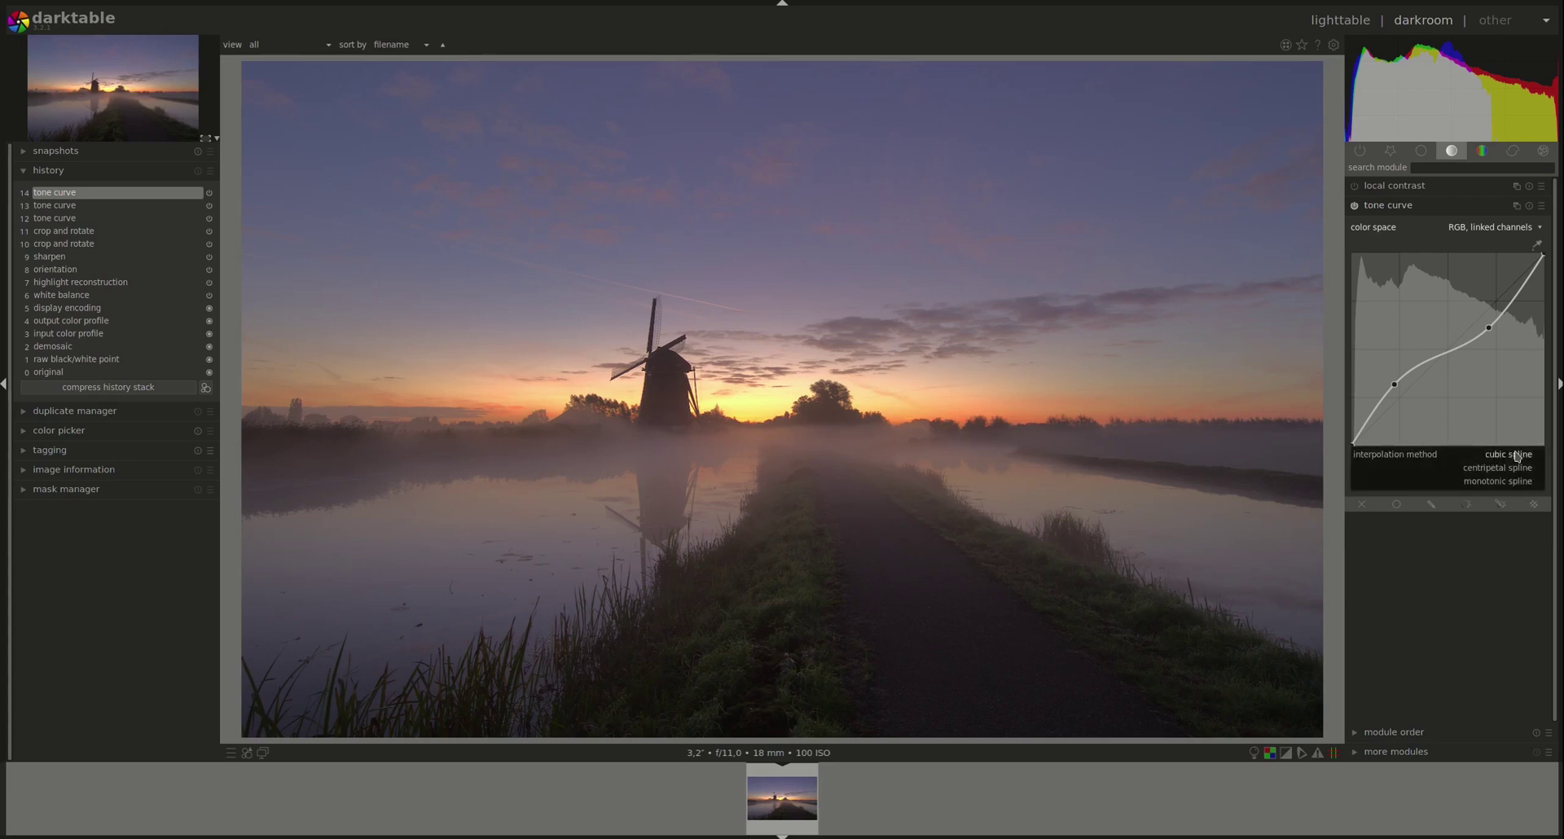
{"action": "scroll", "coordinate": [1517, 454], "scroll_direction": "down", "scroll_amount": 1}
- Set interpolation to centripetal spline and fine-tune both nodes, lower one to about 21,7 → 35,1
{"action": "left_click", "coordinate": [1510, 456]}
{"action": "left_click", "coordinate": [1517, 468]}
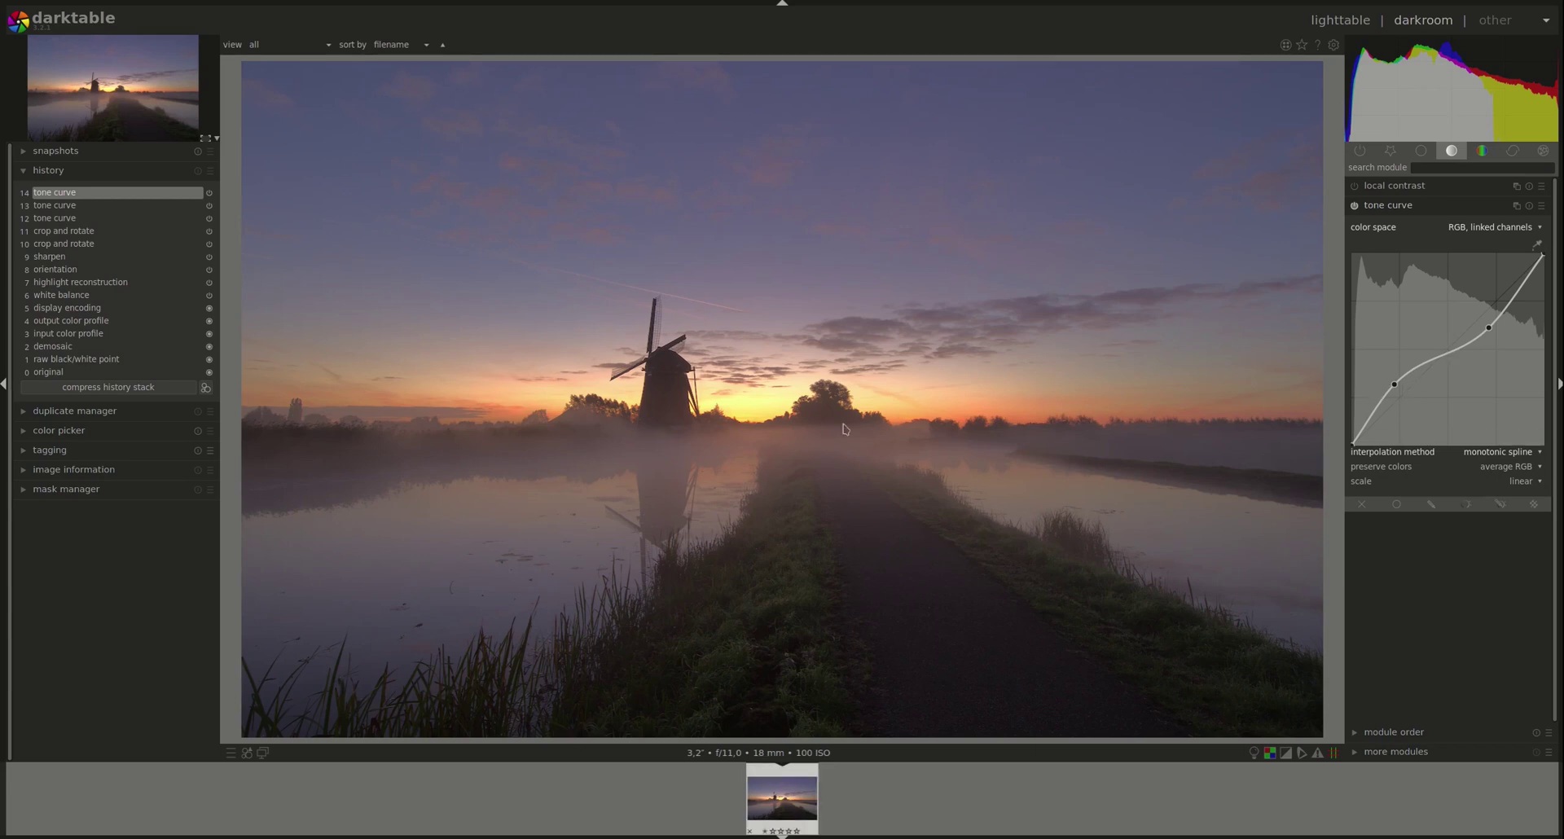
{"action": "left_click", "coordinate": [1501, 453]}
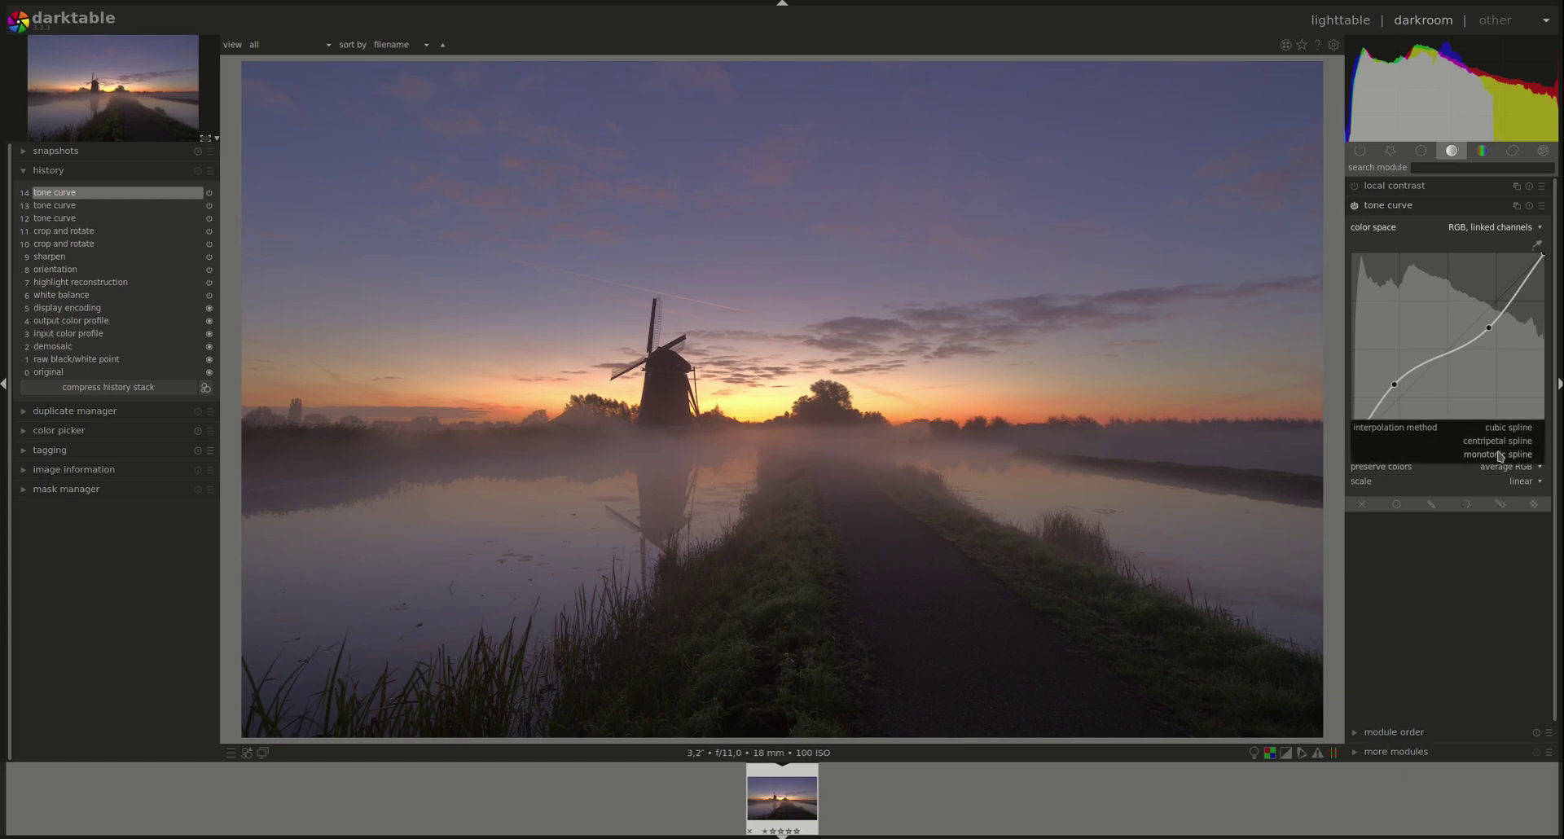
{"action": "left_click", "coordinate": [1503, 430]}
{"action": "left_click", "coordinate": [1508, 454]}
{"action": "left_click", "coordinate": [1497, 468]}
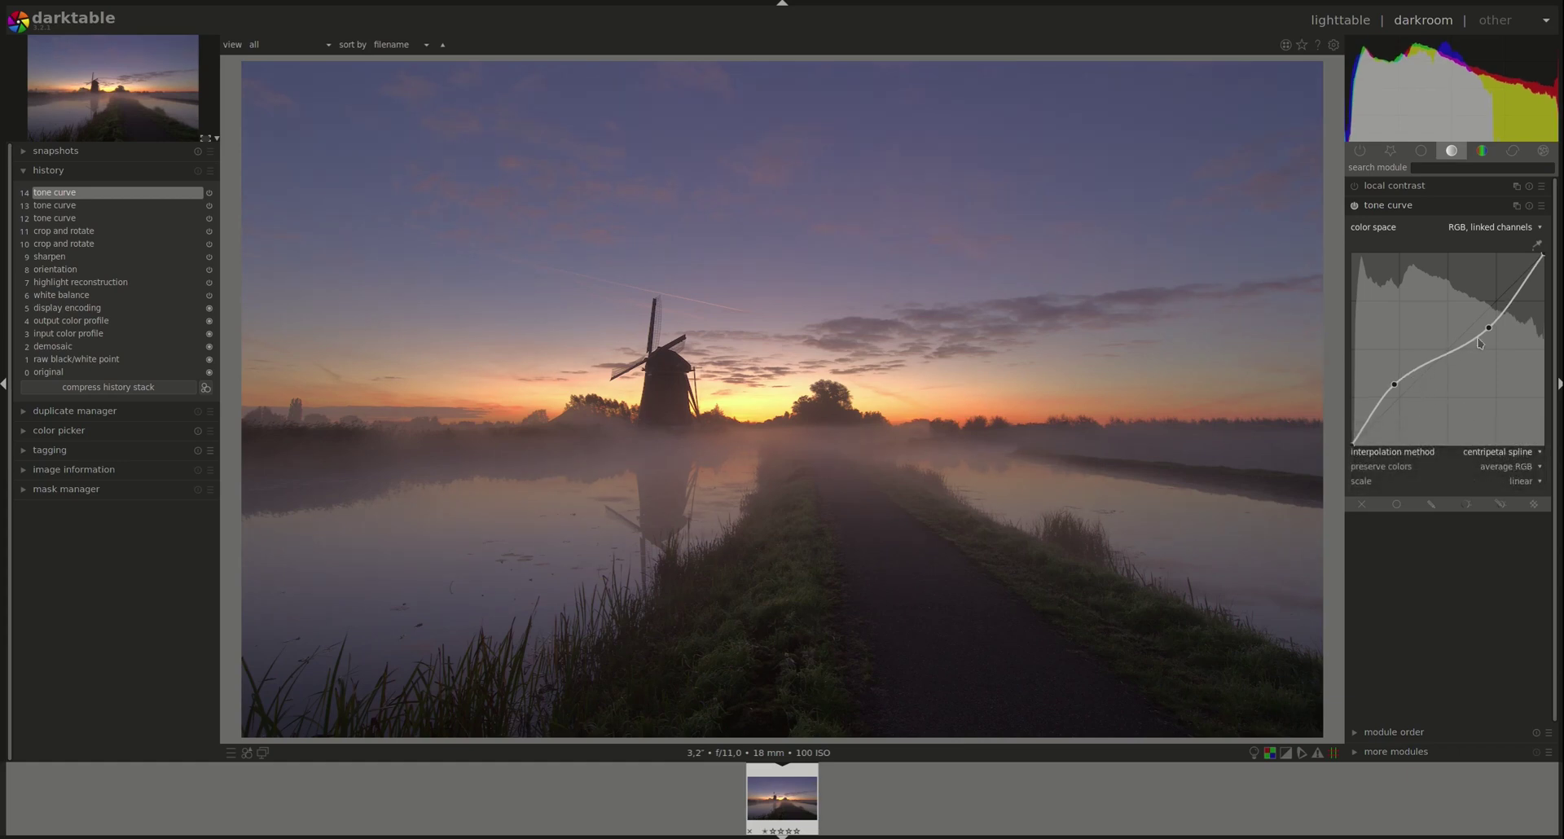
{"action": "left_click_drag", "start_coordinate": [1487, 327], "coordinate": [1492, 334]}
{"action": "left_click_drag", "start_coordinate": [1394, 386], "coordinate": [1393, 378]}
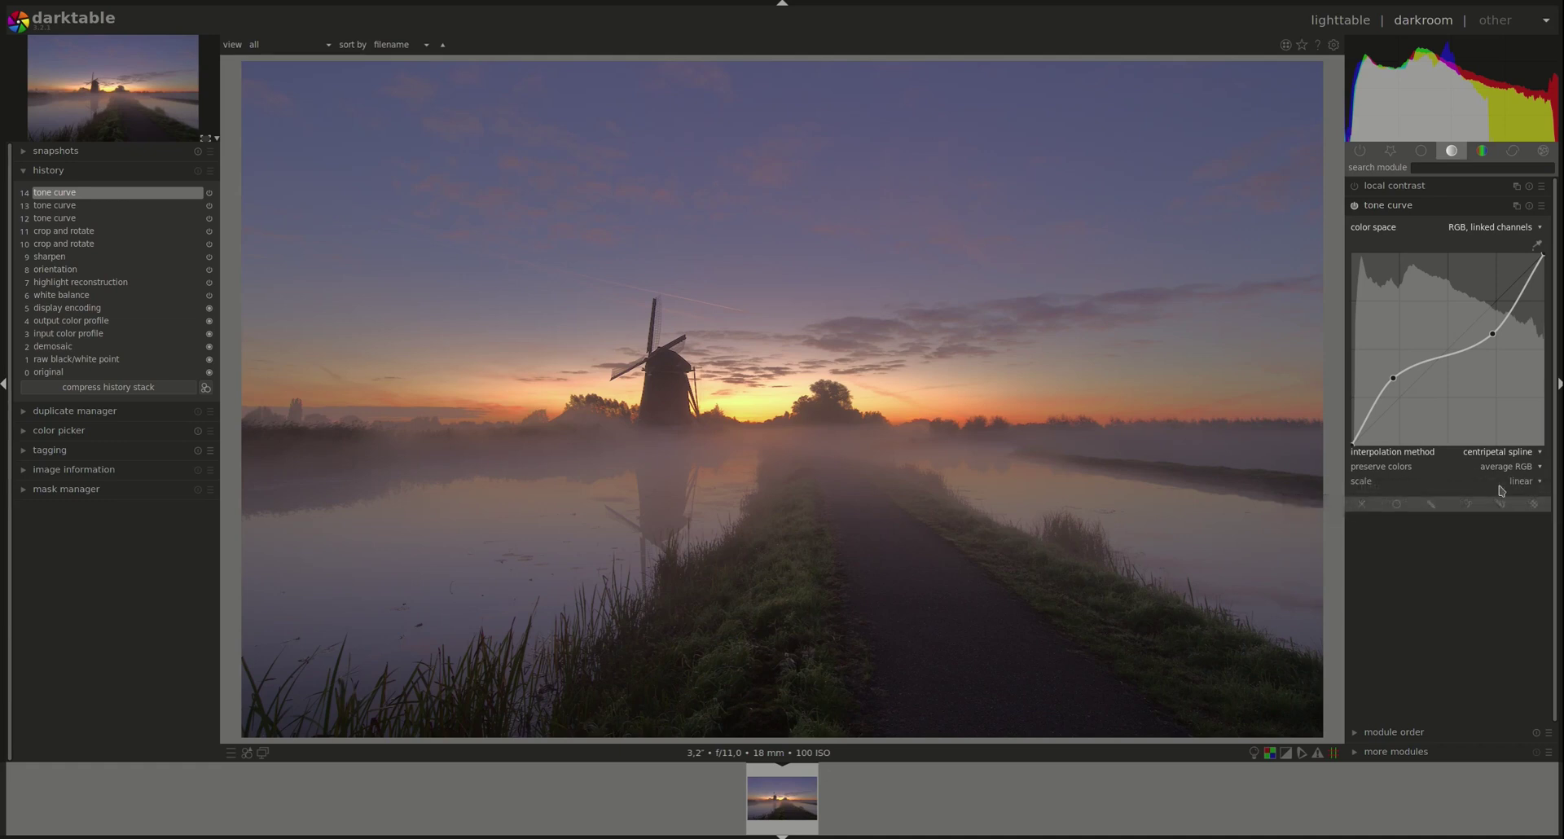
- Compare preserve colors modes none, luminance, sum RGB, basic power and average RGB, ending on max RGB
{"action": "left_click", "coordinate": [1531, 468]}
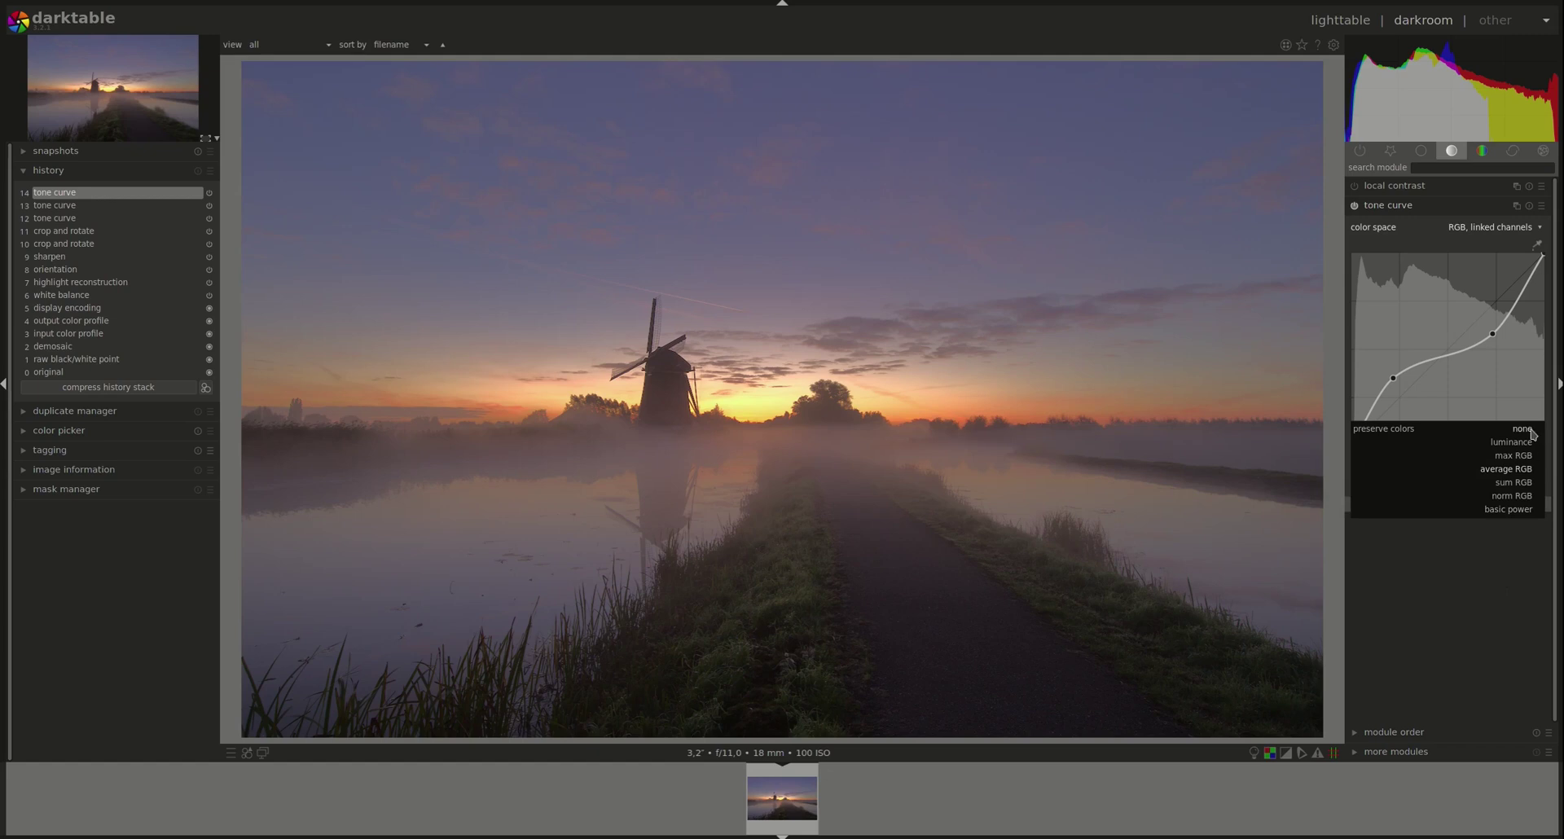
{"action": "left_click", "coordinate": [1529, 432]}
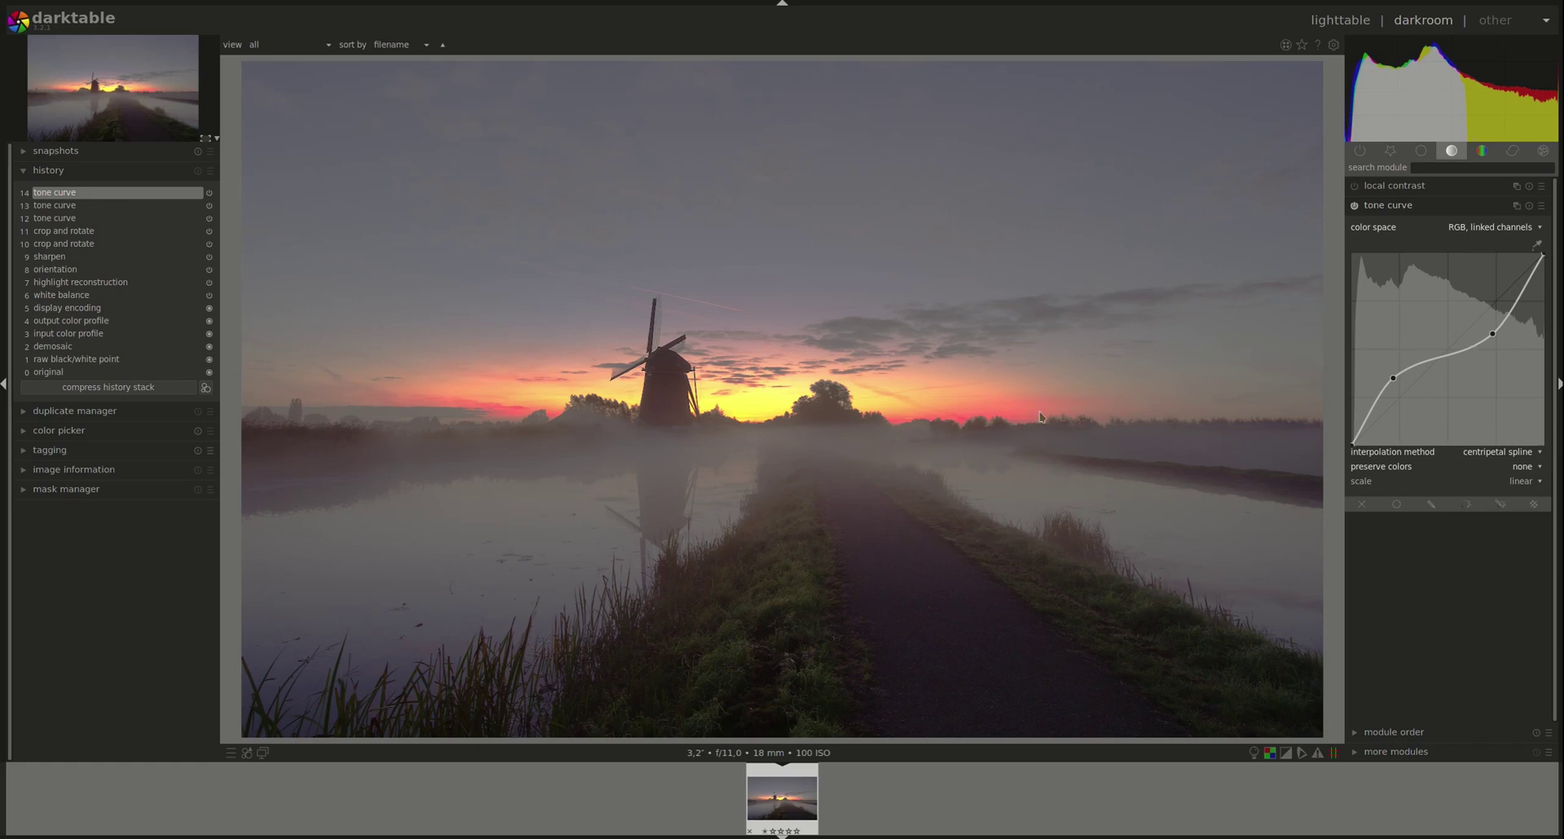
{"action": "left_click", "coordinate": [1522, 471]}
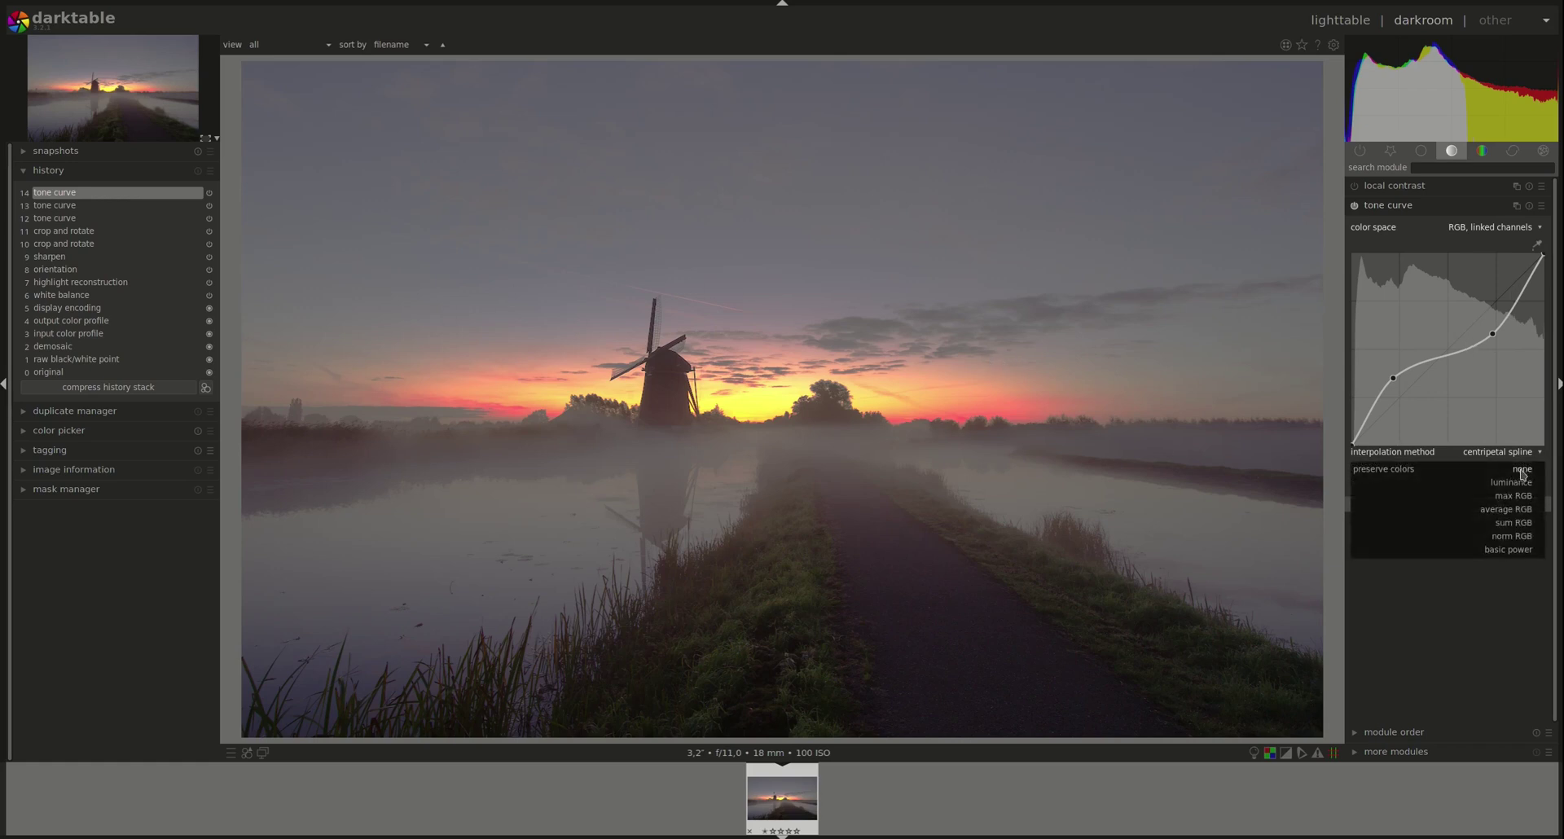
{"action": "left_click", "coordinate": [1520, 481]}
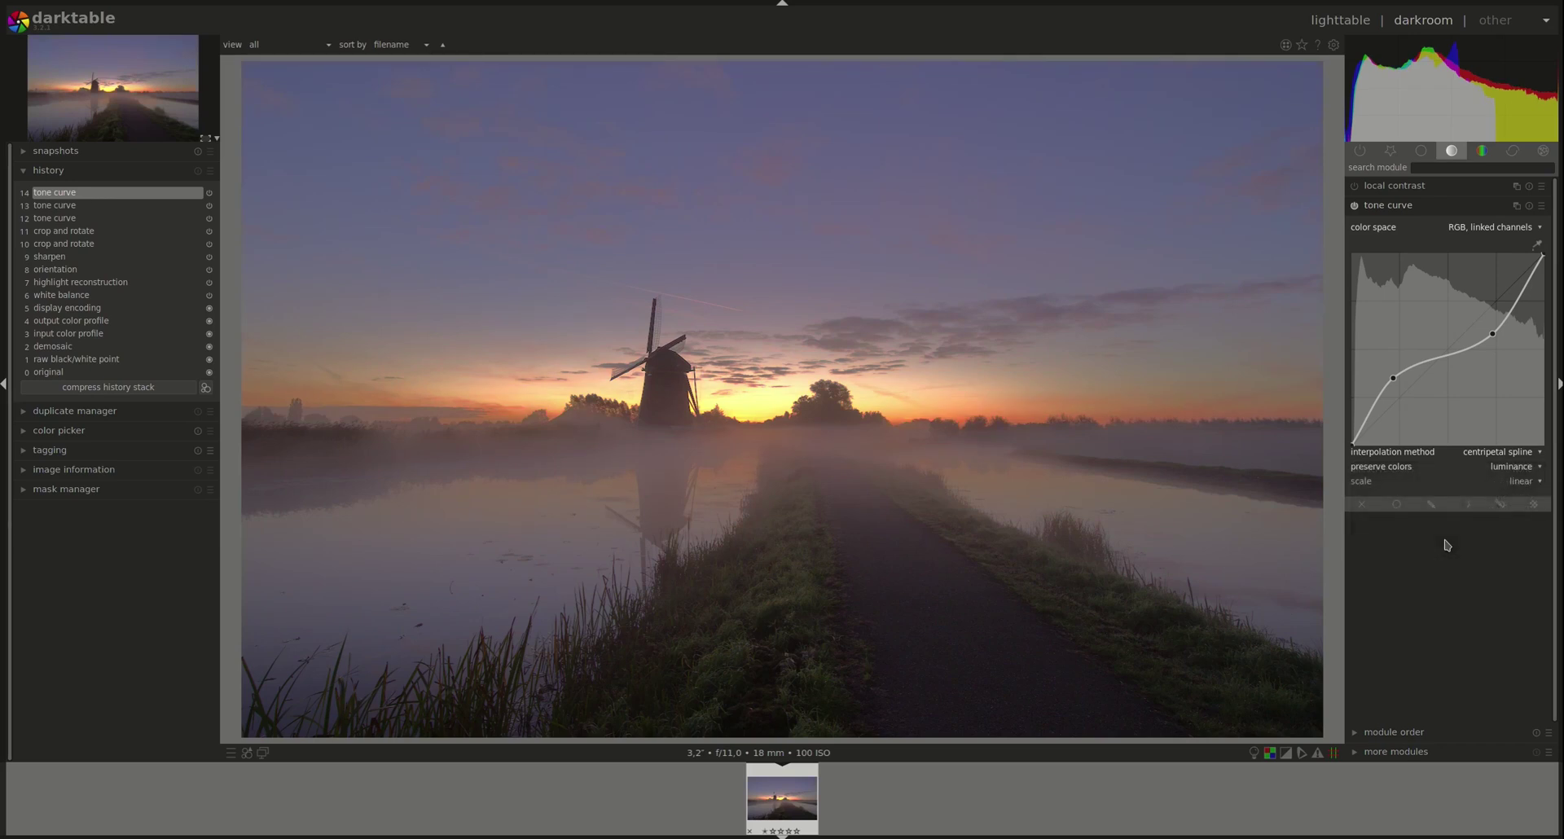
{"action": "key", "text": "Down"}
{"action": "key", "text": "Down"}
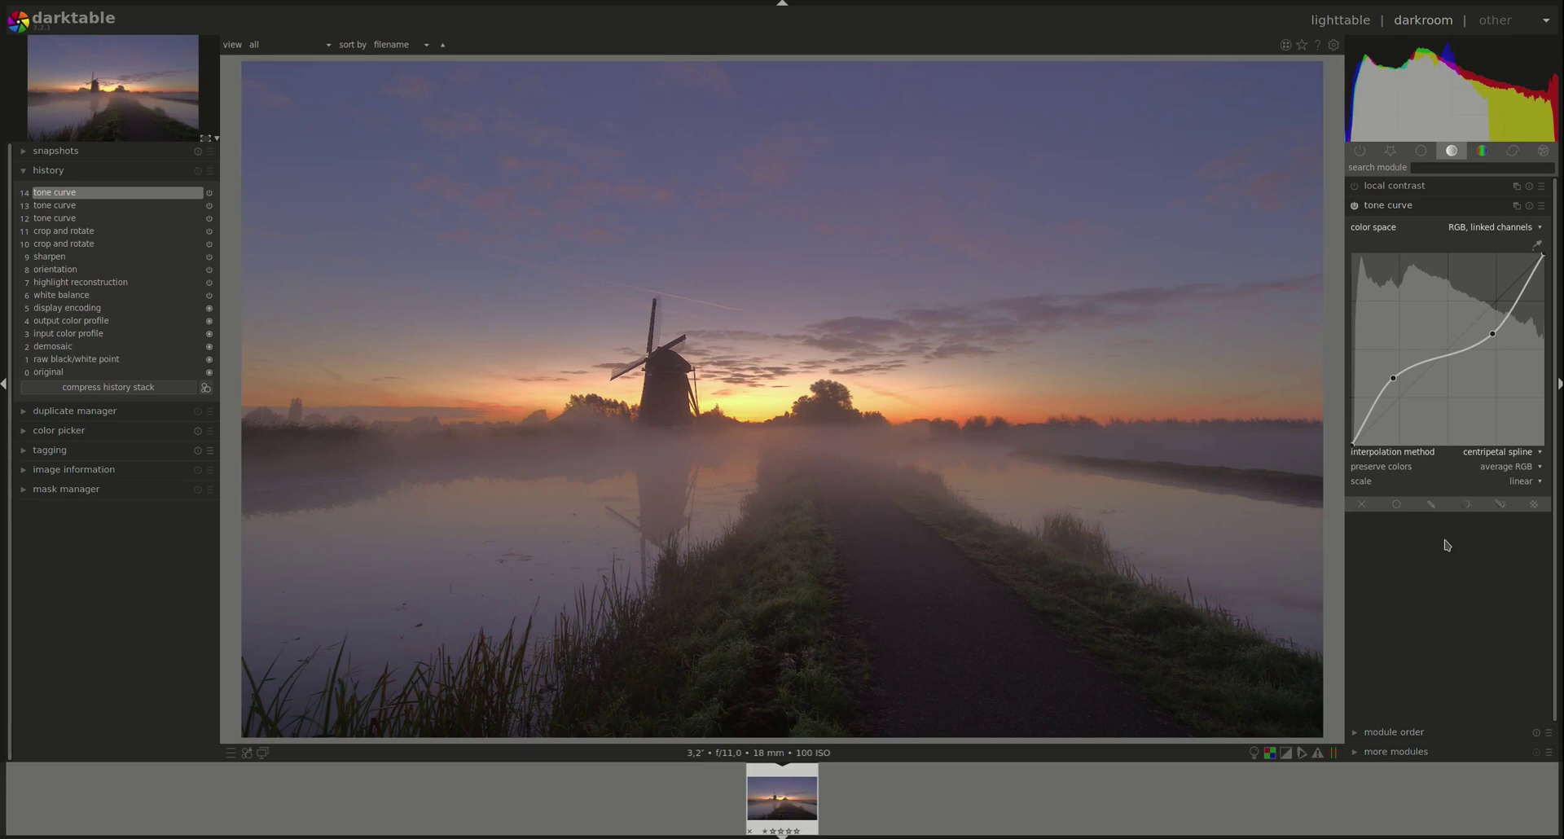
{"action": "key", "text": "Down"}
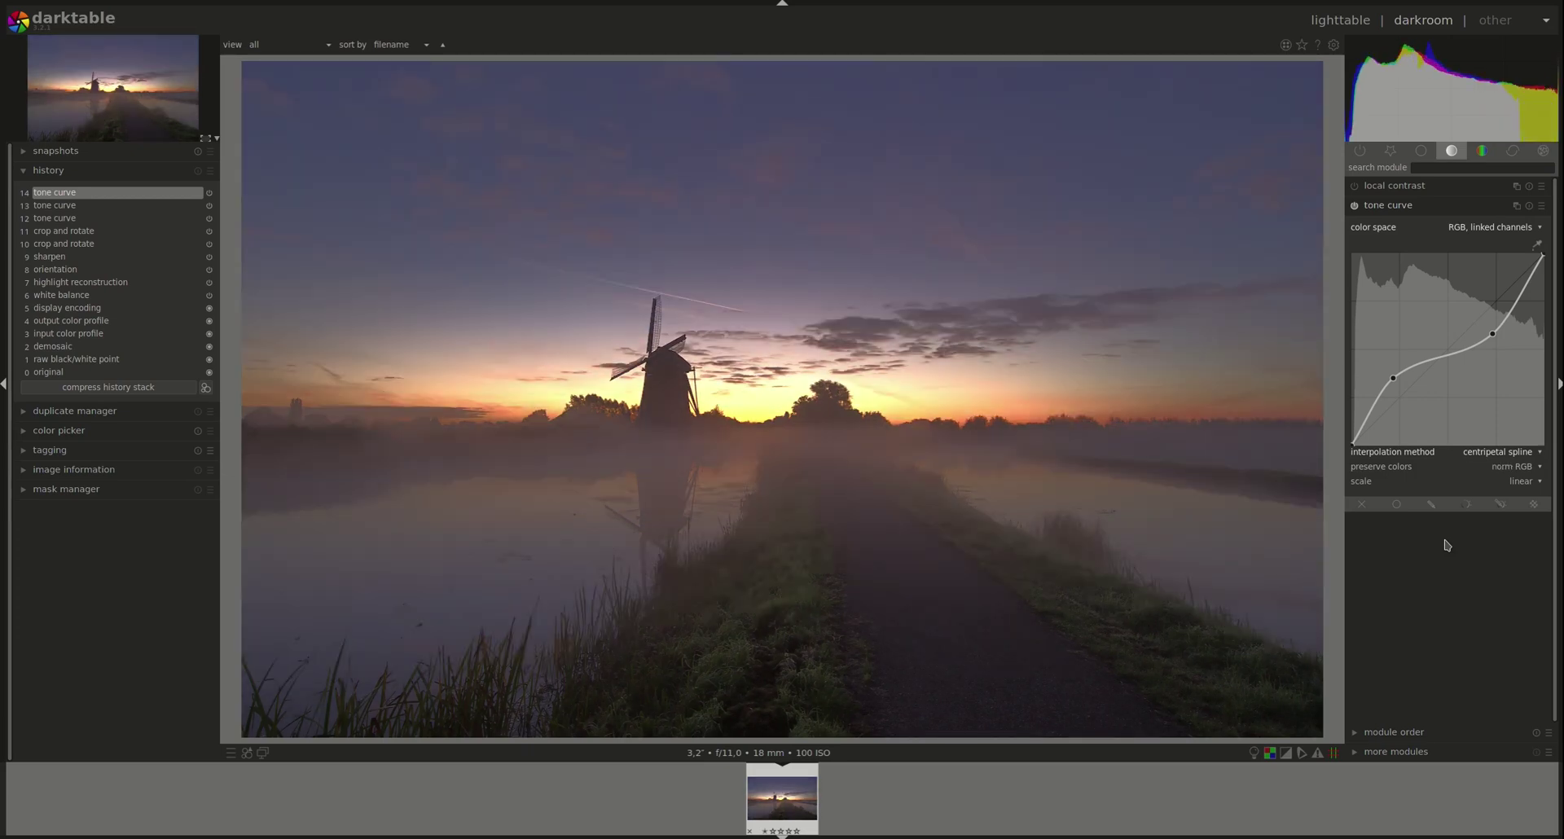
{"action": "key", "text": "Down"}
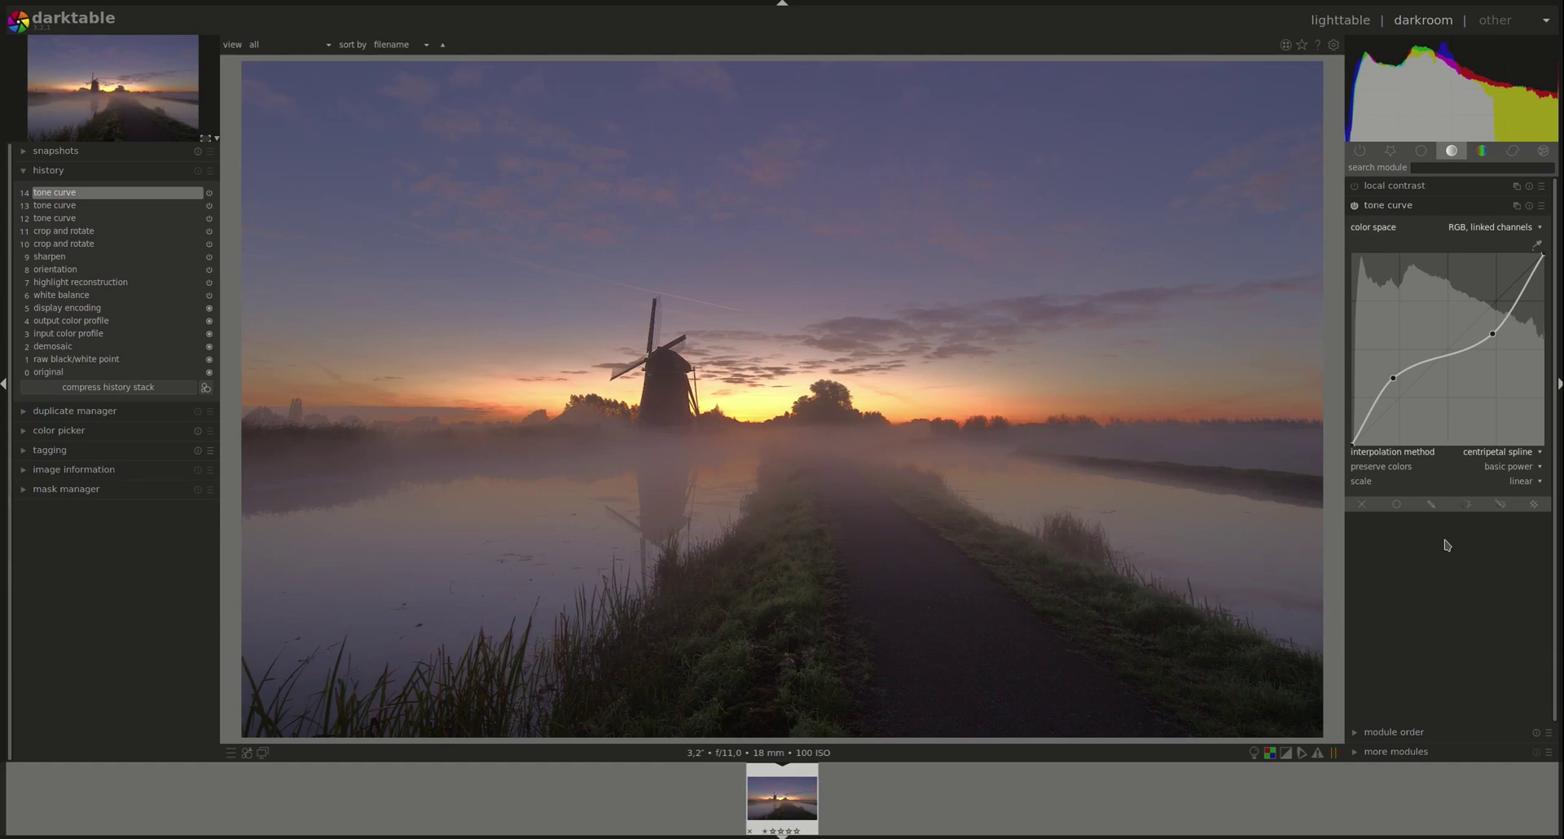
{"action": "key", "text": "Up"}
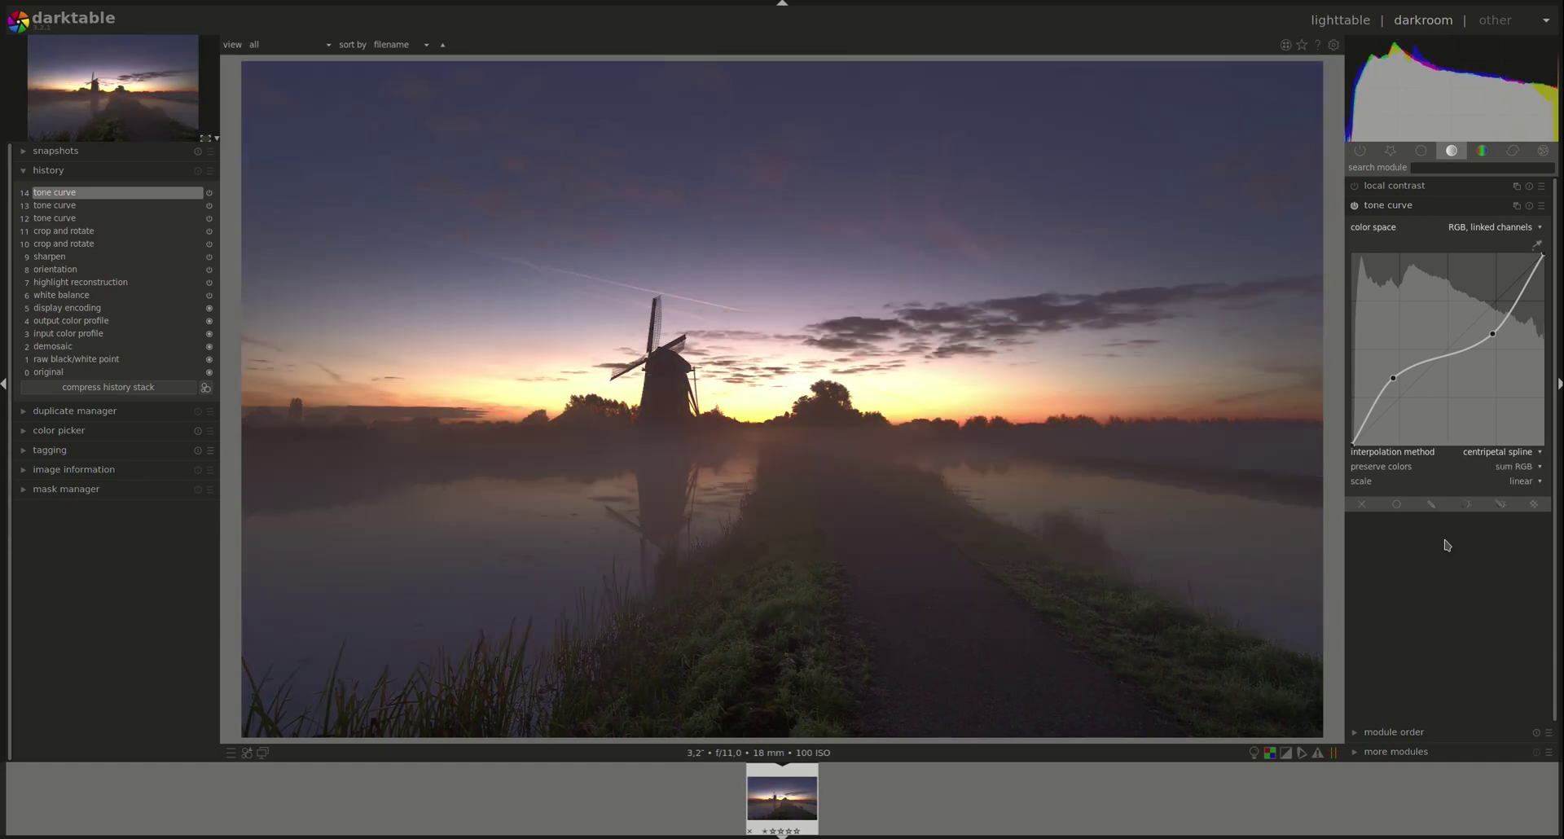
{"action": "key", "text": "Up"}
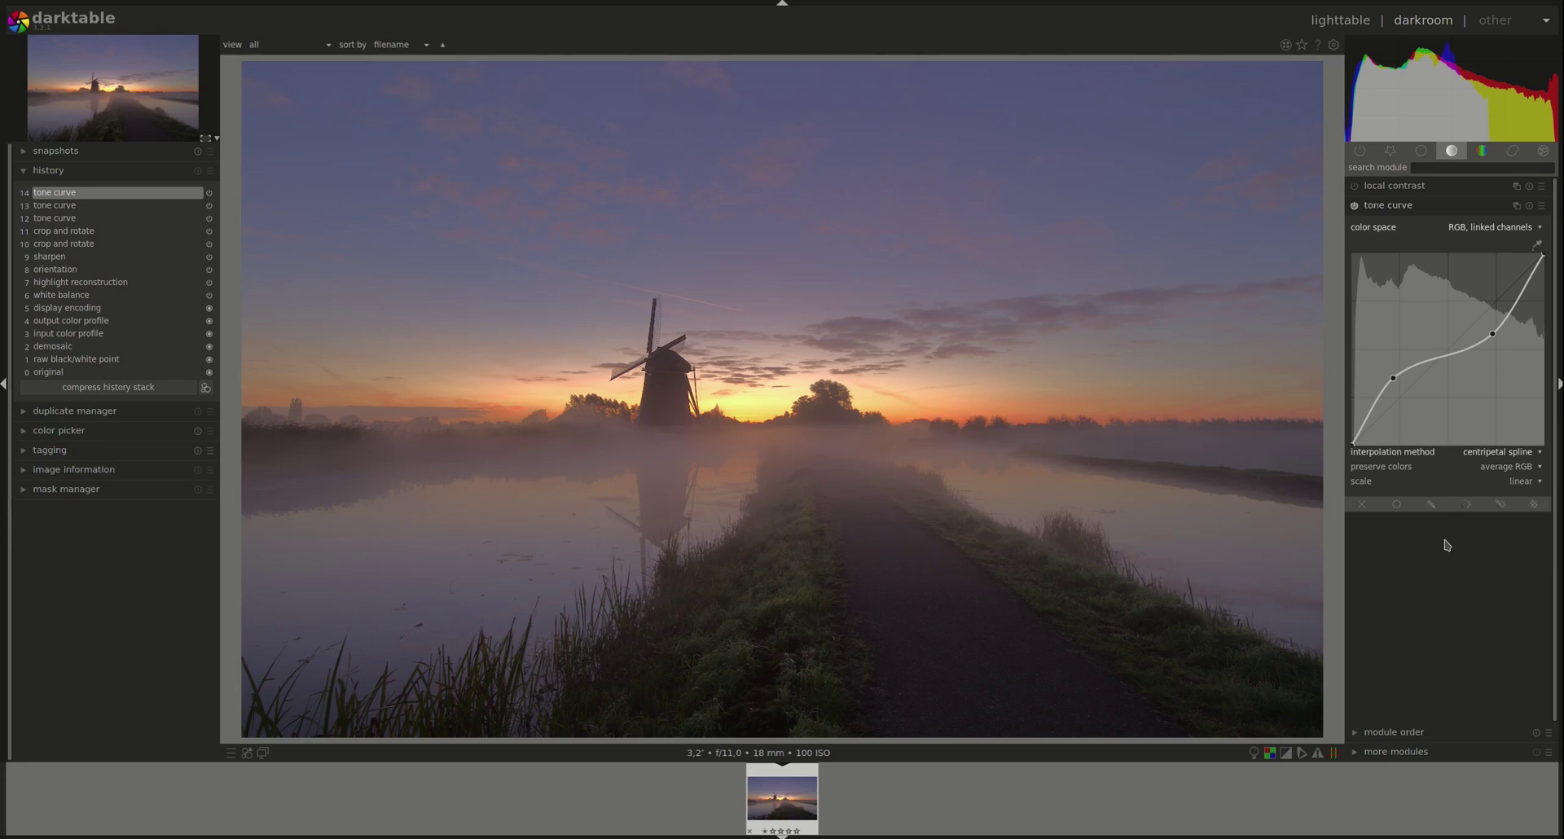
{"action": "key", "text": "Up"}
{"action": "key", "text": "Down"}
{"action": "key", "text": "Down"}
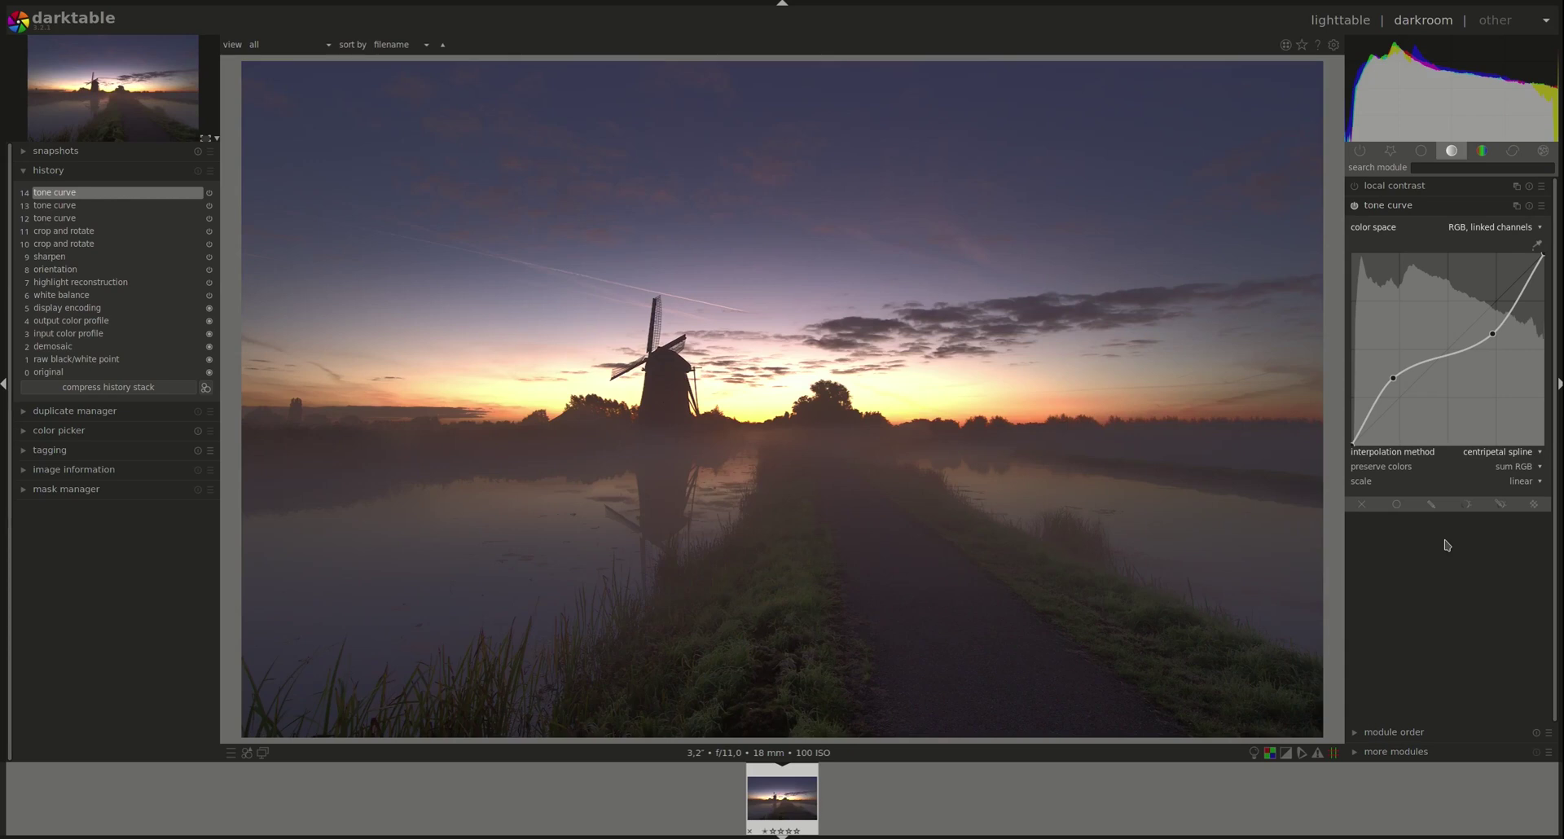
{"action": "key", "text": "Up"}
{"action": "key", "text": "Up"}
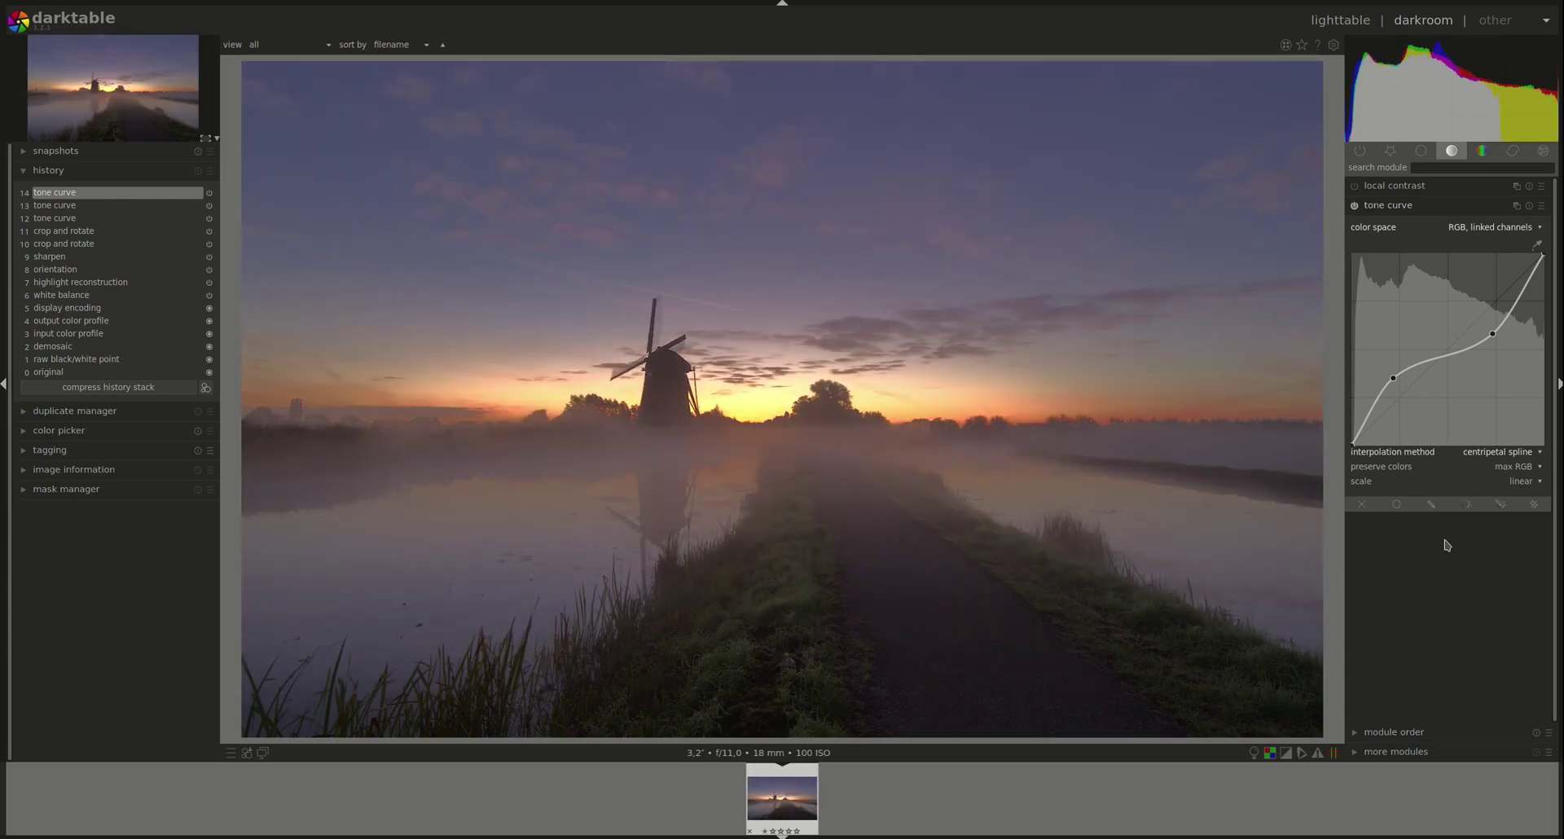
{"action": "left_click", "coordinate": [1534, 492]}
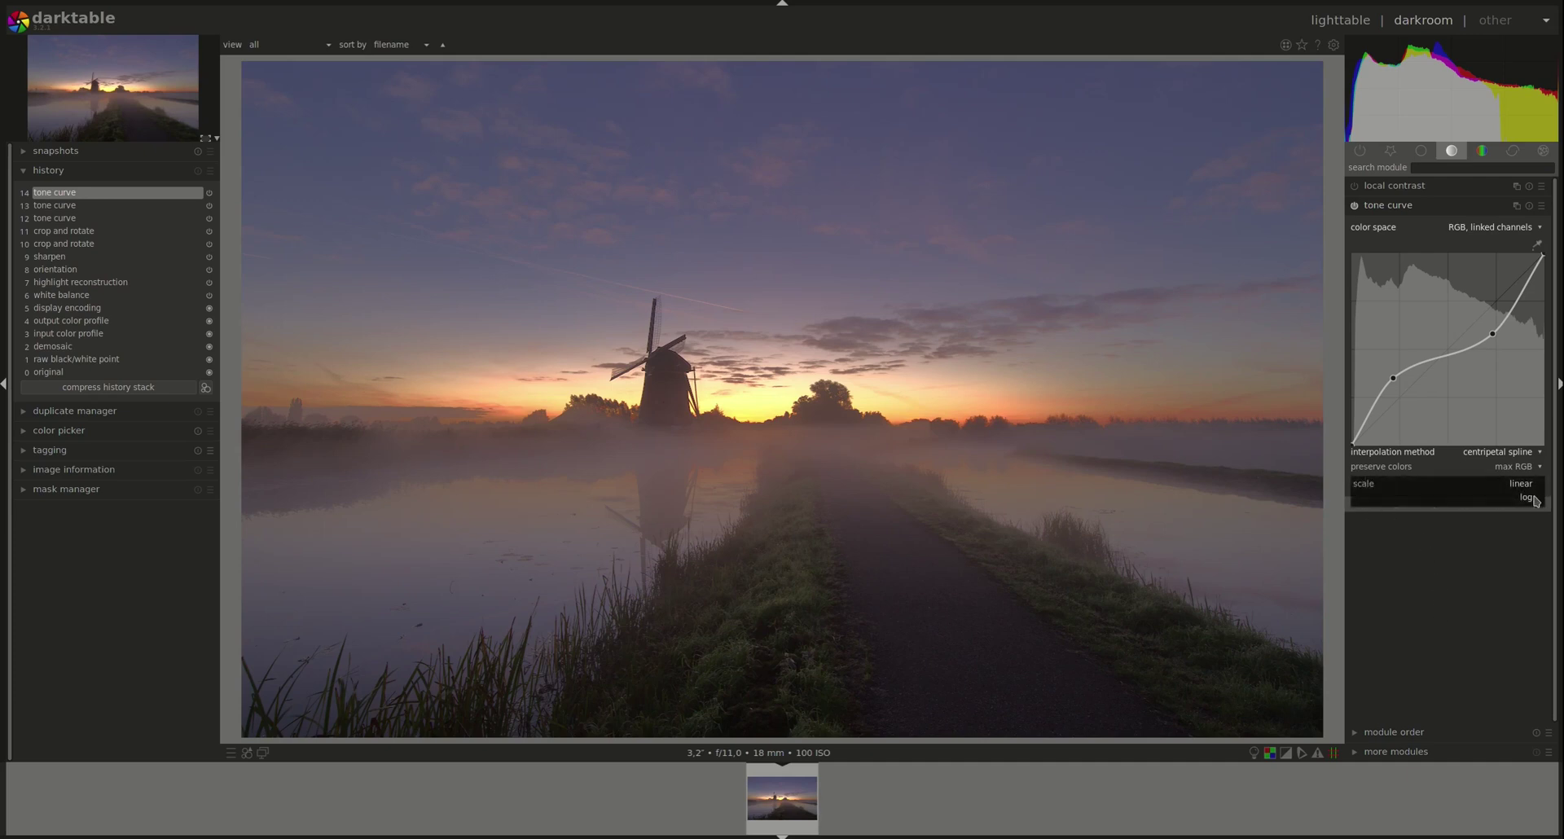
{"action": "left_click", "coordinate": [1527, 497]}
{"action": "scroll", "coordinate": [1517, 489], "scroll_direction": "up", "scroll_amount": 1}
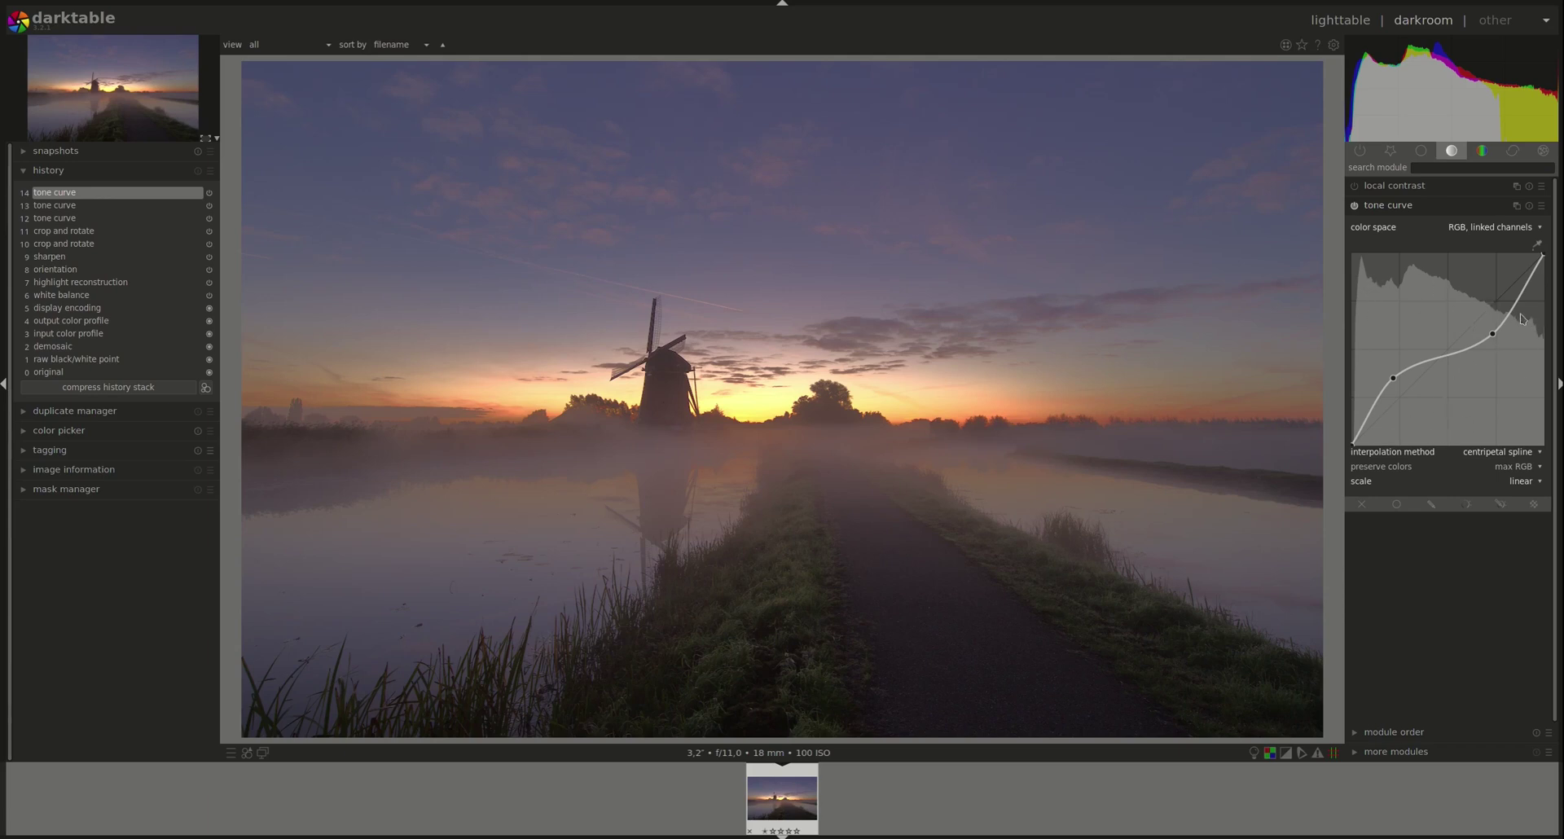
{"action": "left_click", "coordinate": [1520, 481]}
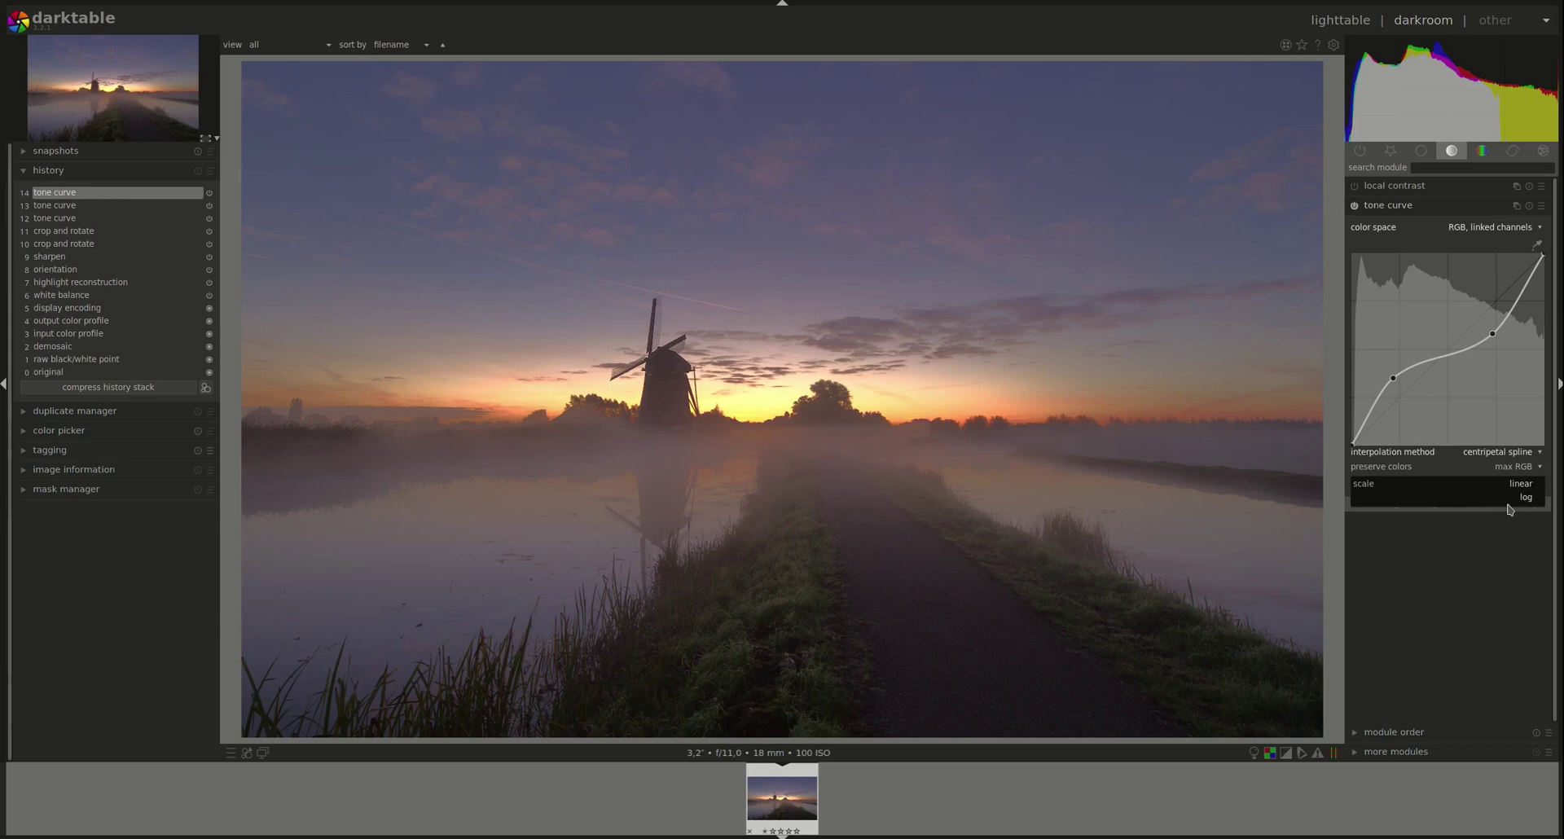
{"action": "left_click", "coordinate": [1525, 498]}
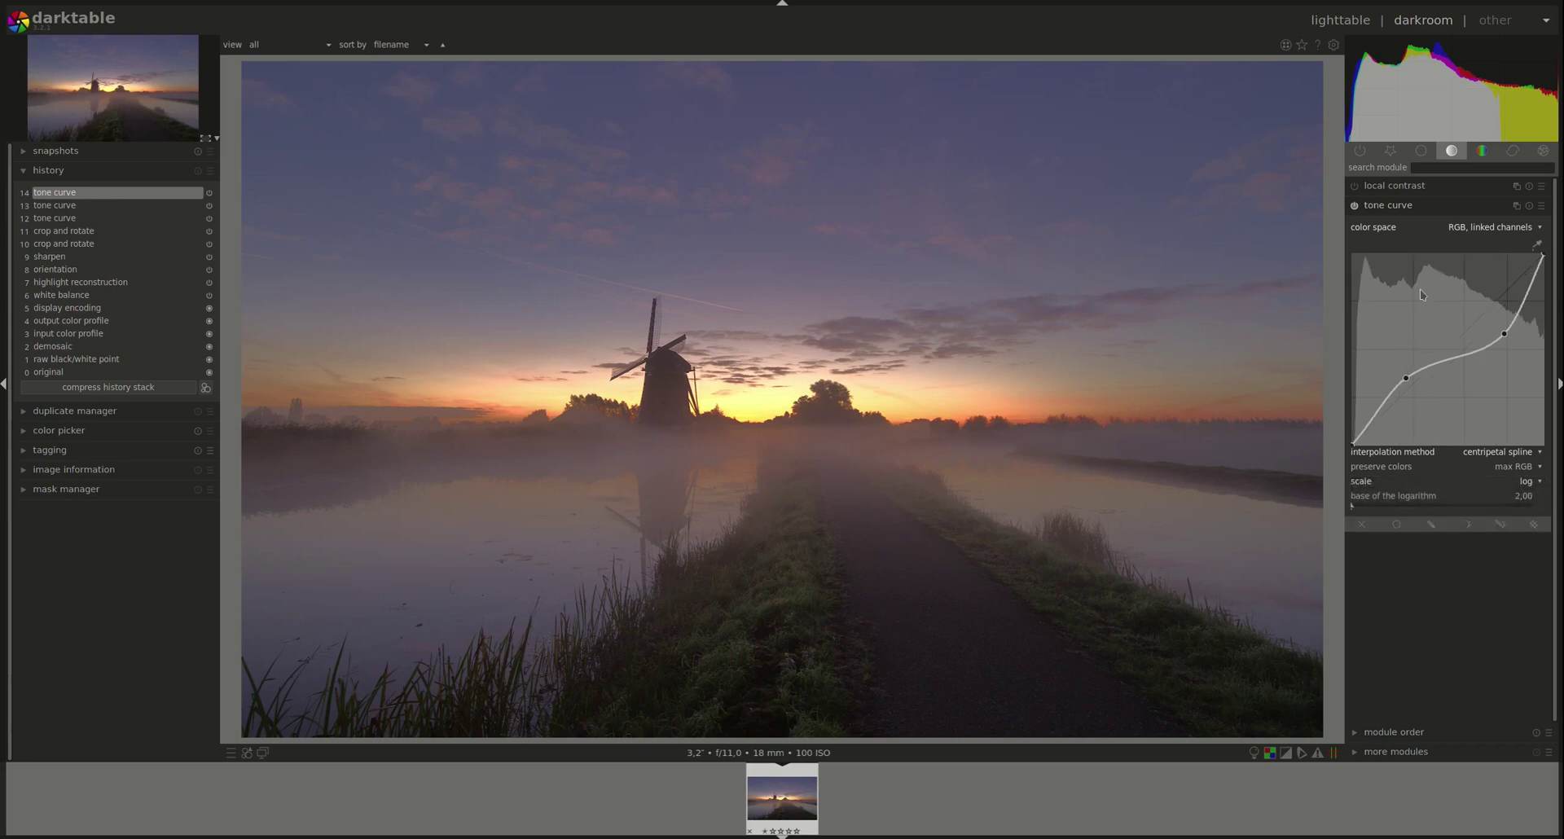
{"action": "left_click", "coordinate": [1525, 481]}
{"action": "left_click", "coordinate": [1522, 470]}
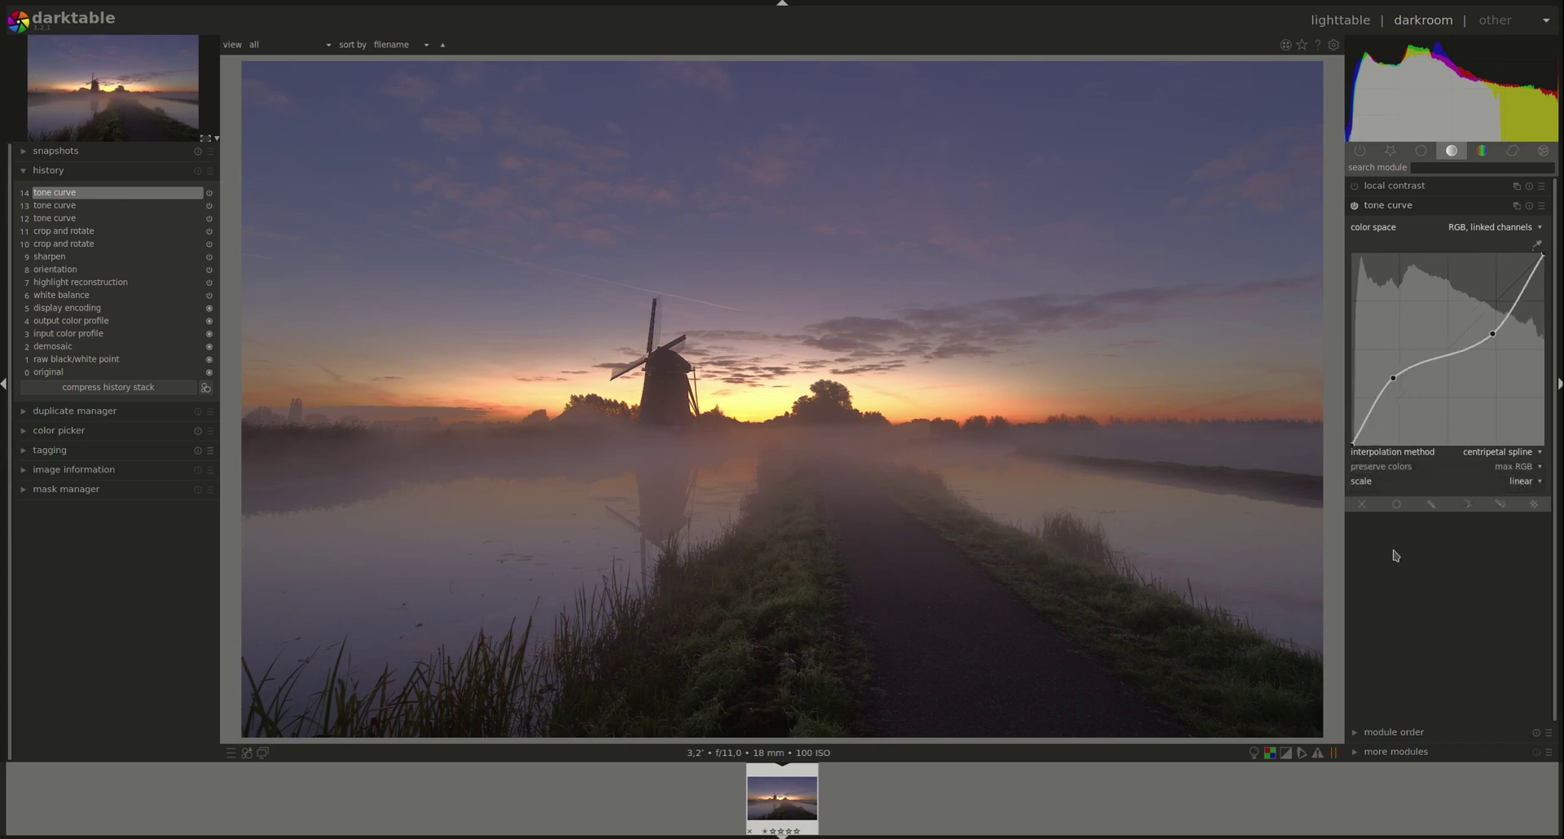
- Try tone curve presets, including contrast - high (linear) and a milder contrast preset
{"action": "left_click", "coordinate": [1541, 207]}
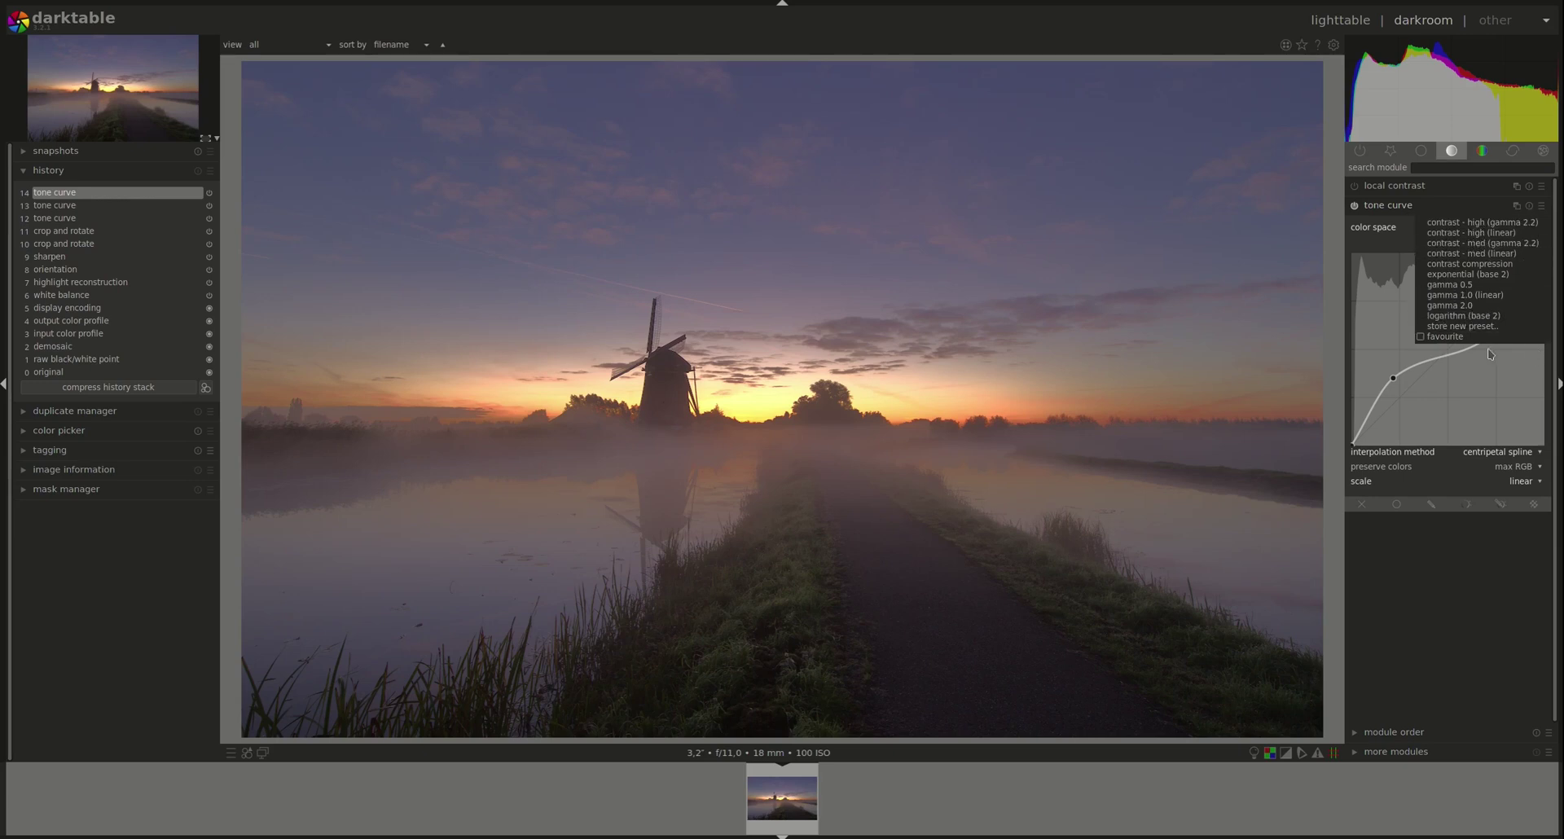
{"action": "left_click", "coordinate": [1495, 231]}
{"action": "left_click", "coordinate": [1498, 229]}
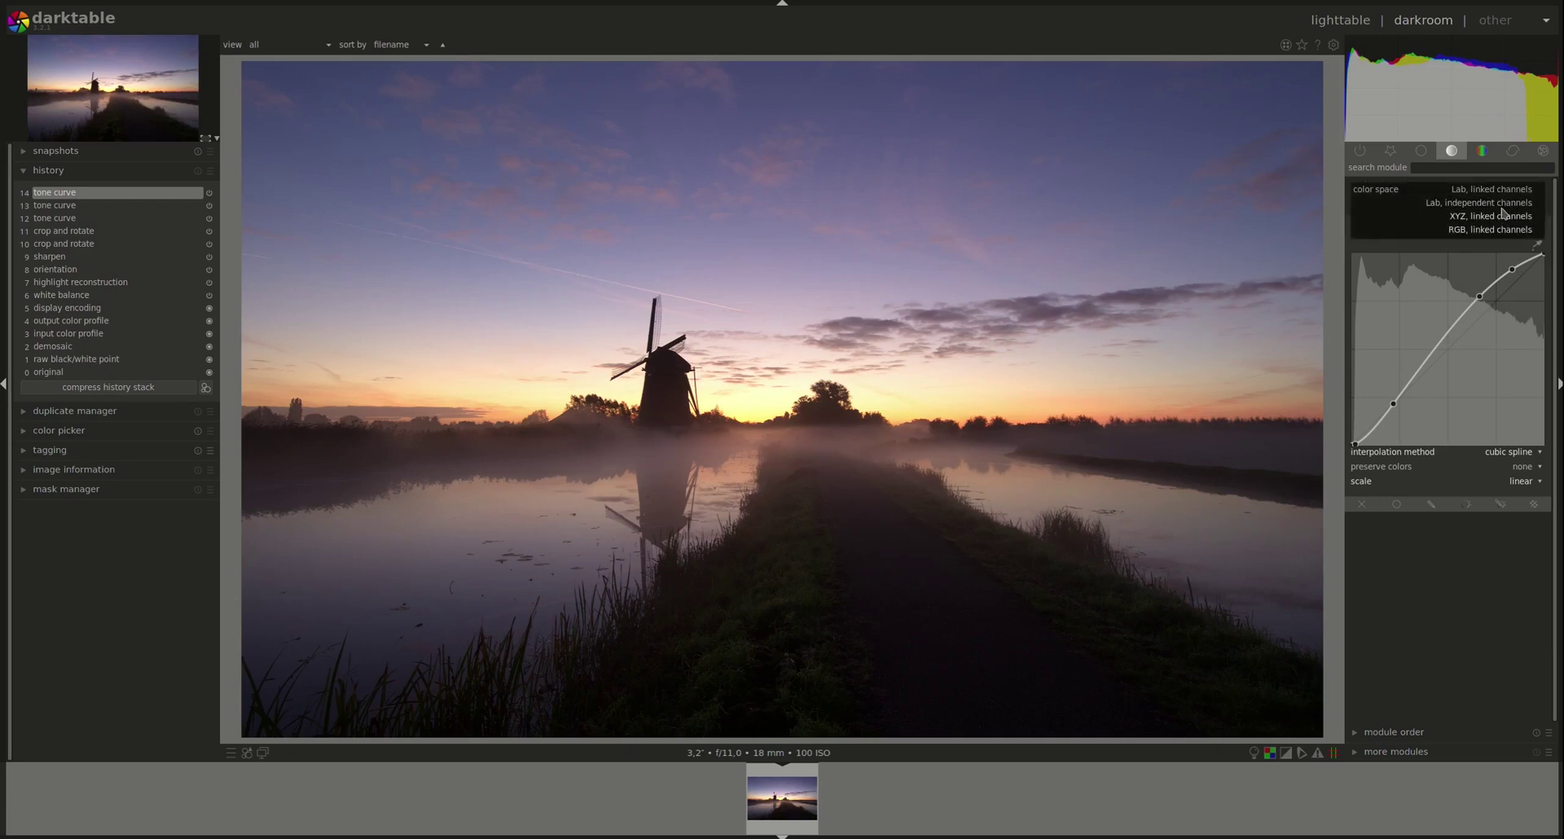
{"action": "left_click", "coordinate": [1503, 210]}
{"action": "left_click", "coordinate": [1540, 206]}
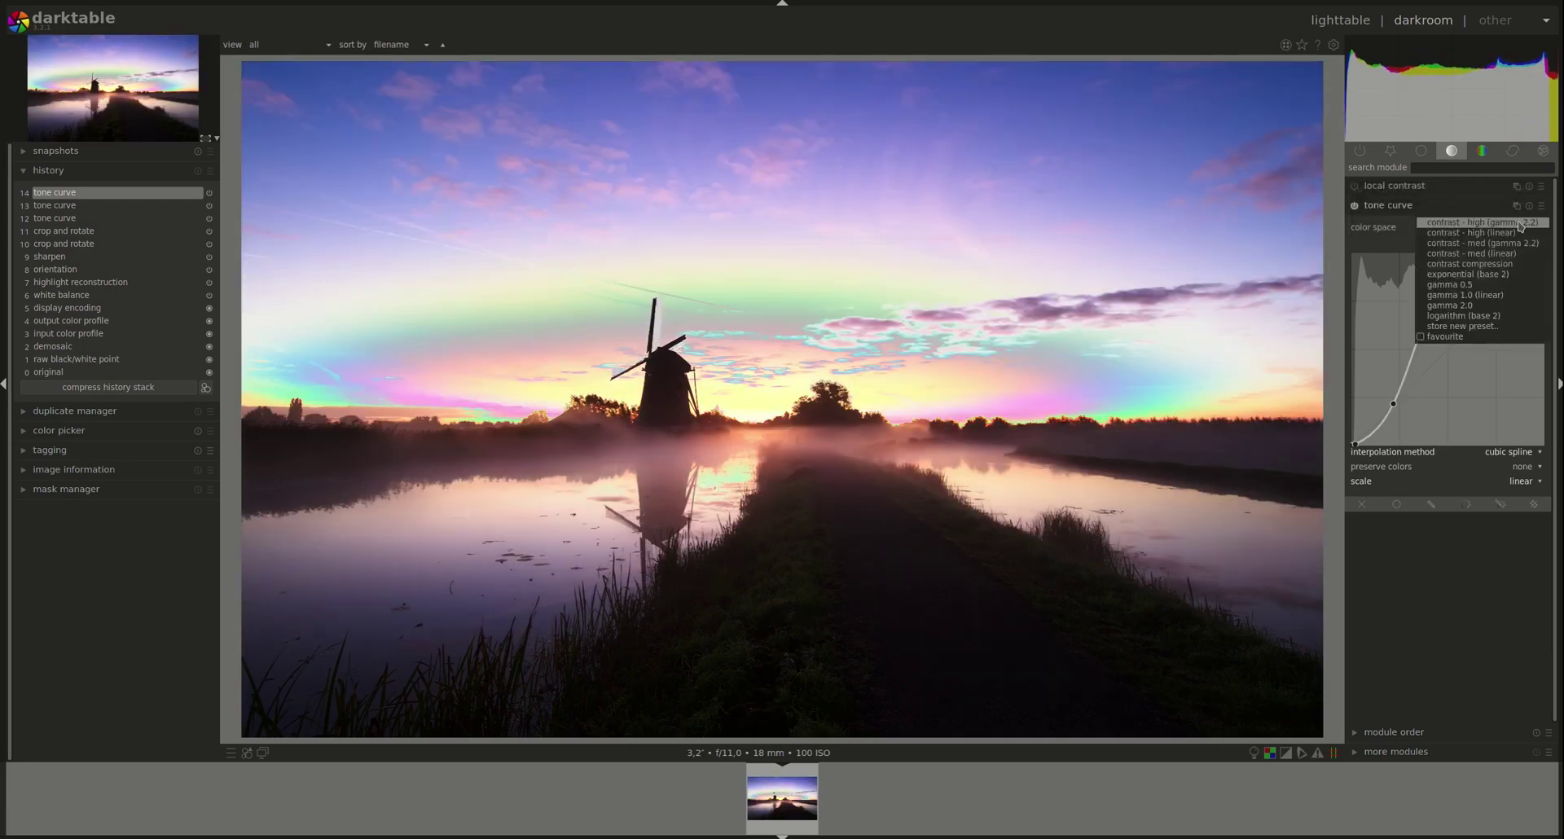
{"action": "left_click", "coordinate": [1515, 232]}
{"action": "left_click", "coordinate": [1542, 207]}
{"action": "left_click", "coordinate": [1470, 254]}
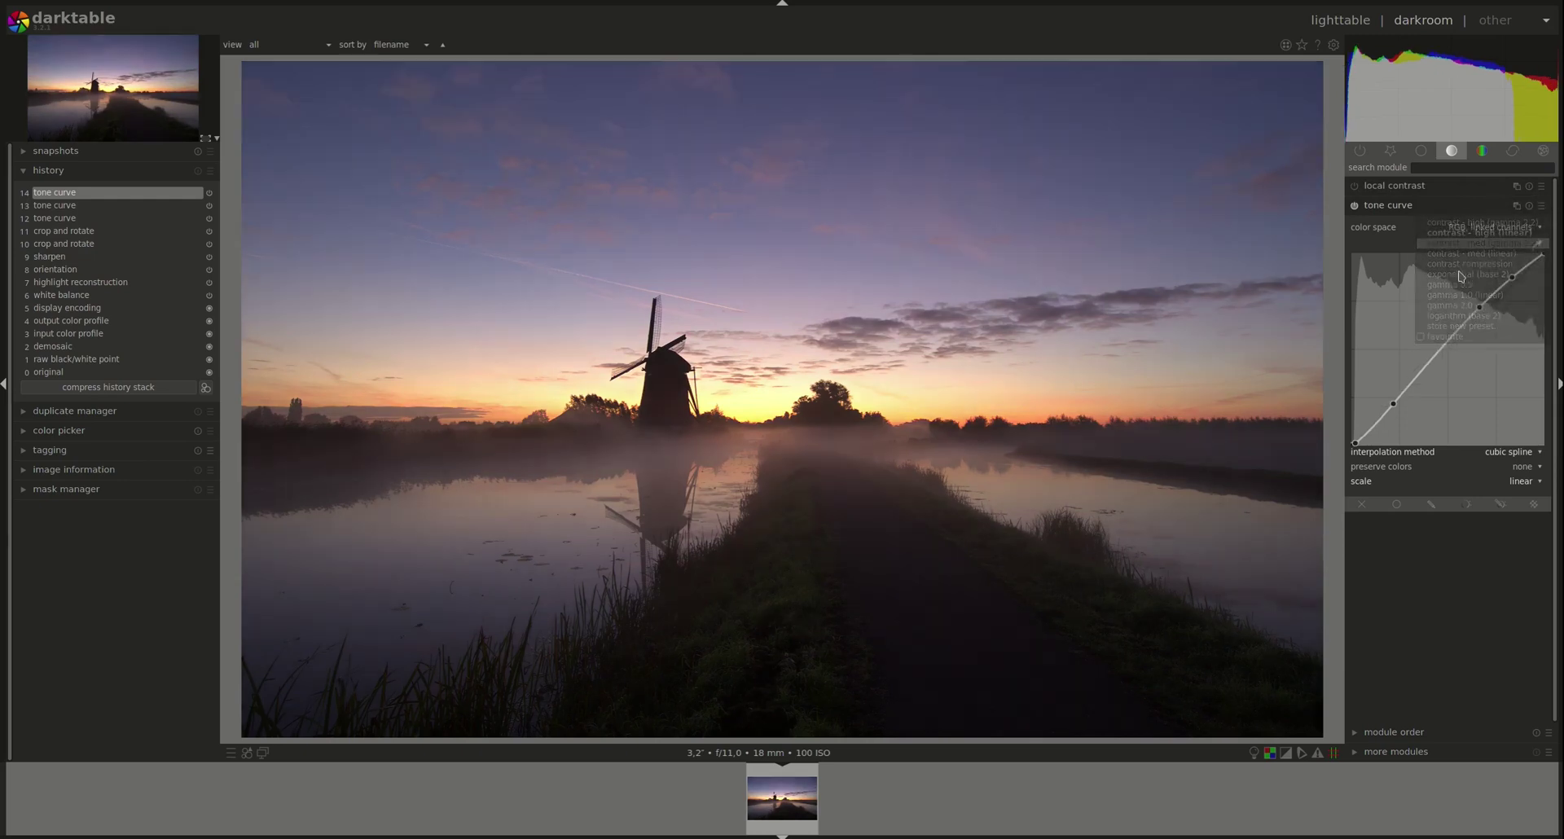
- Apply the logarithm (base 2) preset and lift its shadow end slightly
{"action": "left_click", "coordinate": [1545, 204]}
{"action": "left_click", "coordinate": [1447, 211]}
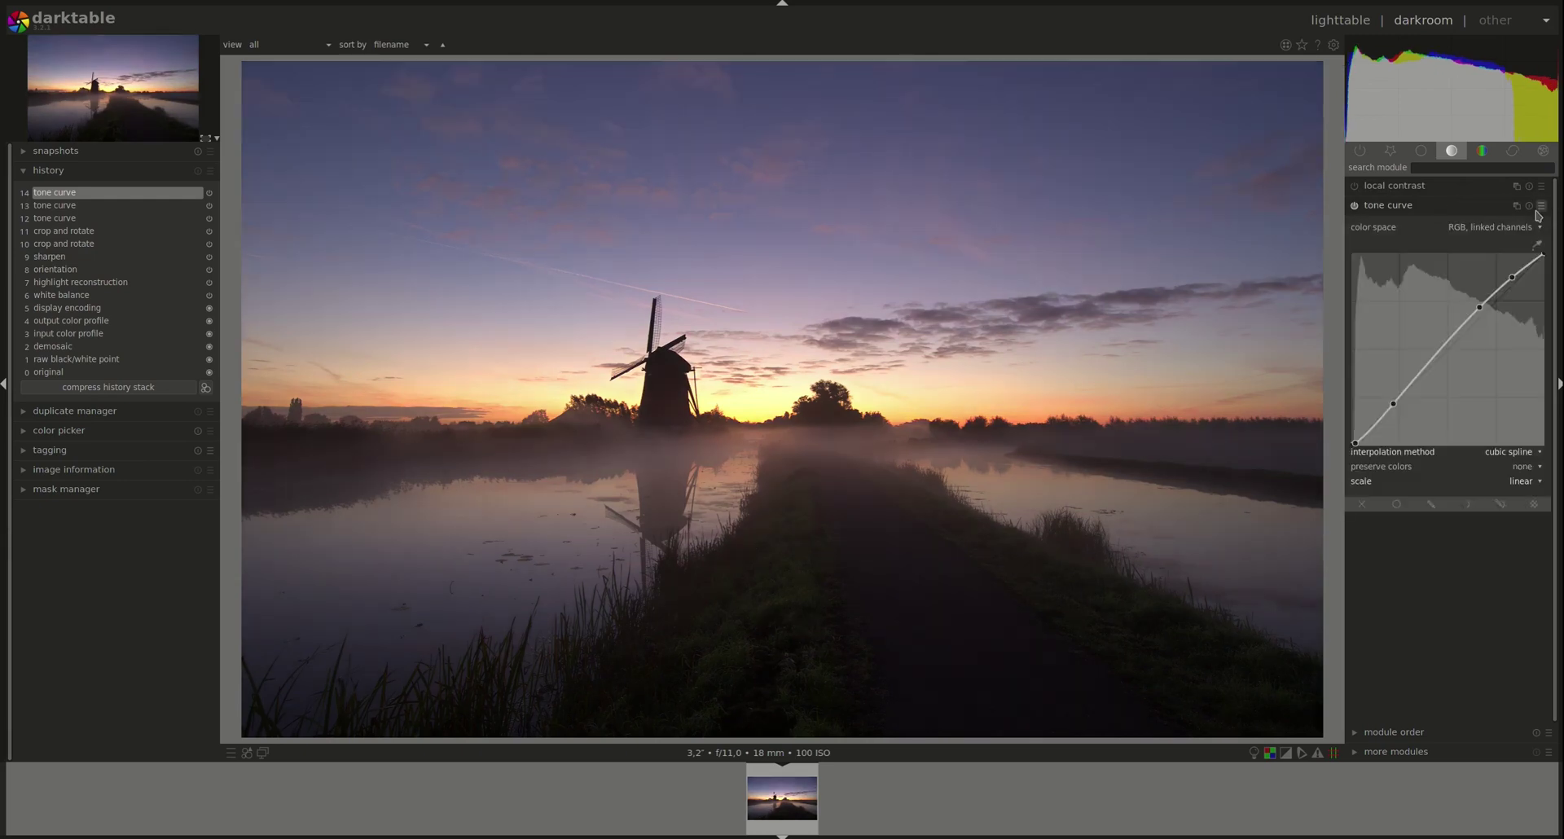
{"action": "left_click", "coordinate": [1542, 207]}
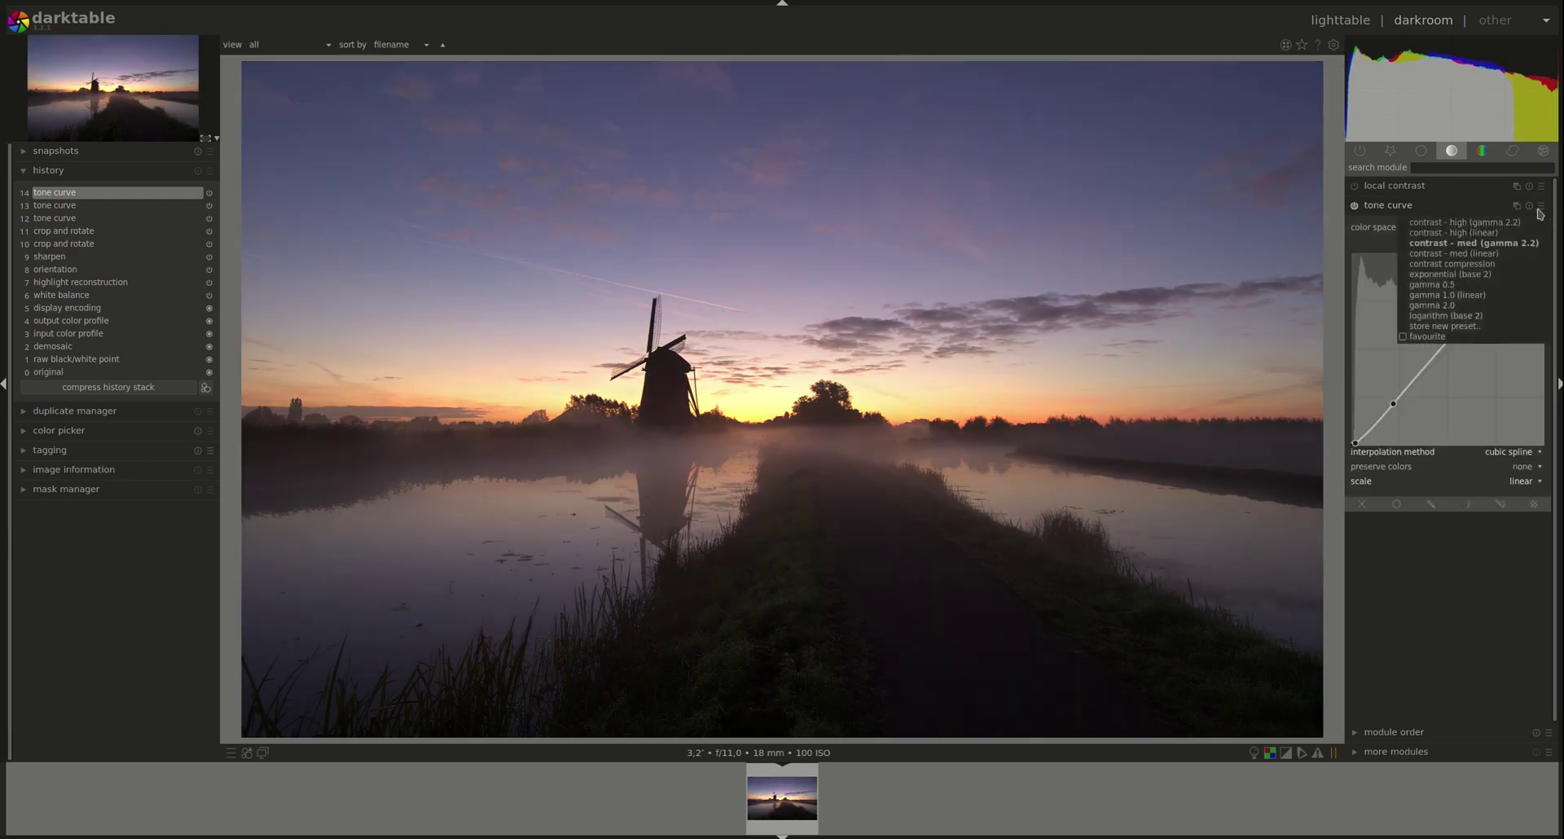
{"action": "left_click", "coordinate": [1467, 315]}
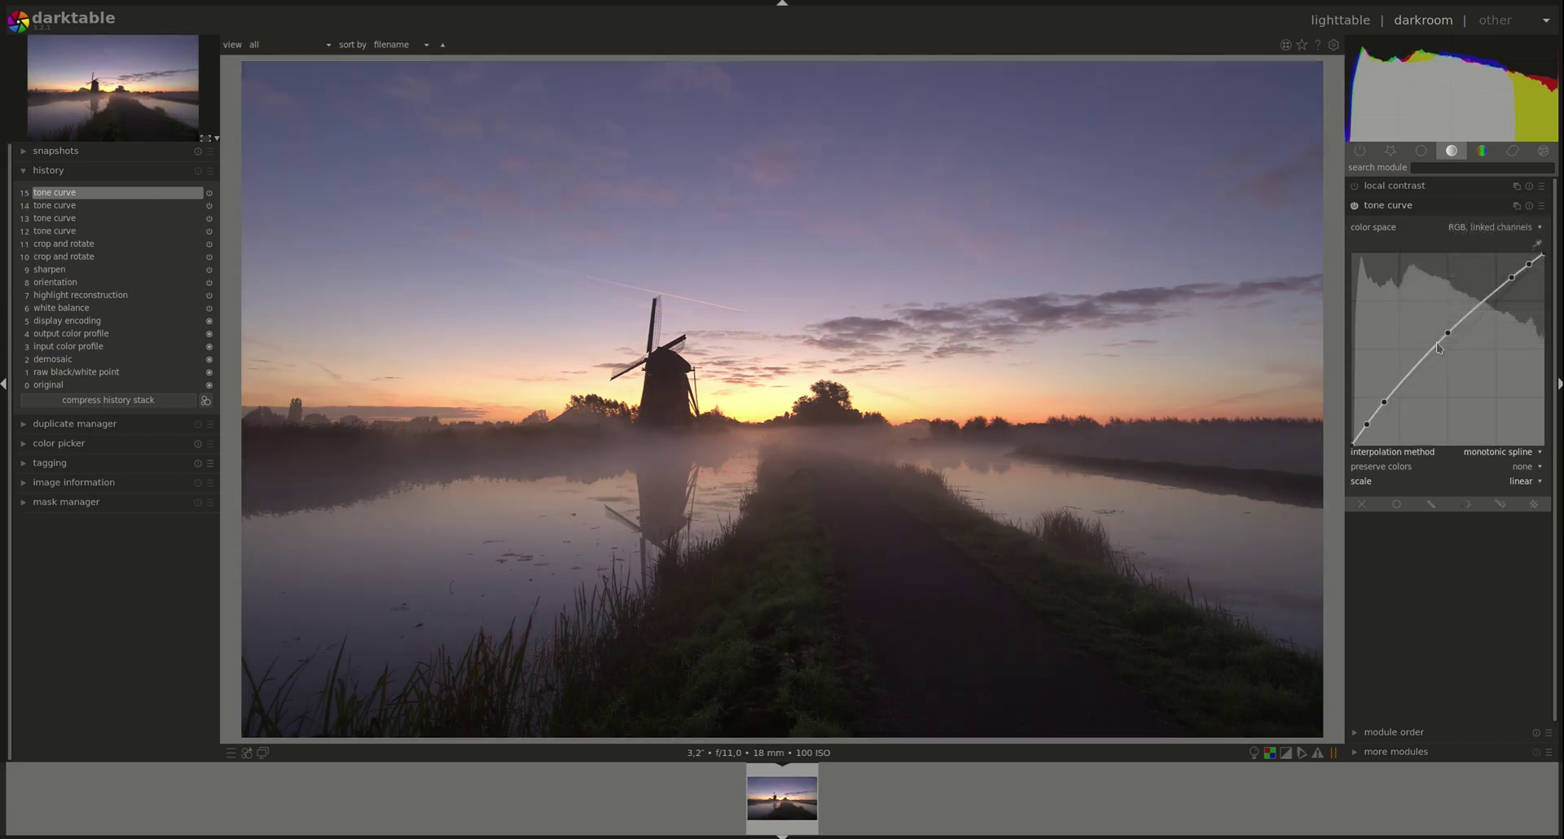
{"action": "left_click_drag", "start_coordinate": [1448, 333], "coordinate": [1443, 330]}
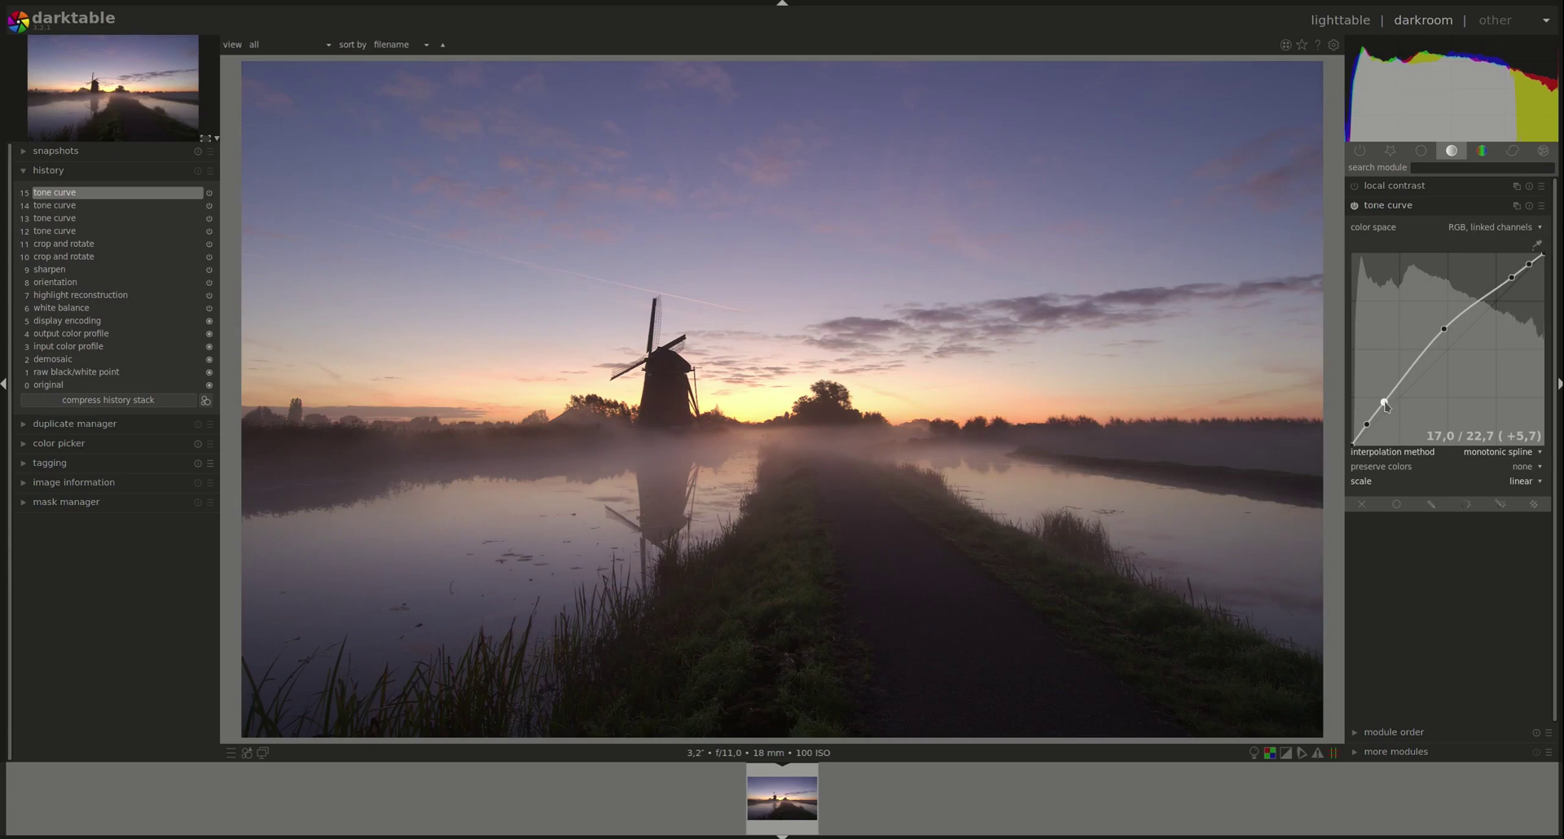
{"action": "left_click_drag", "start_coordinate": [1385, 401], "coordinate": [1367, 425]}
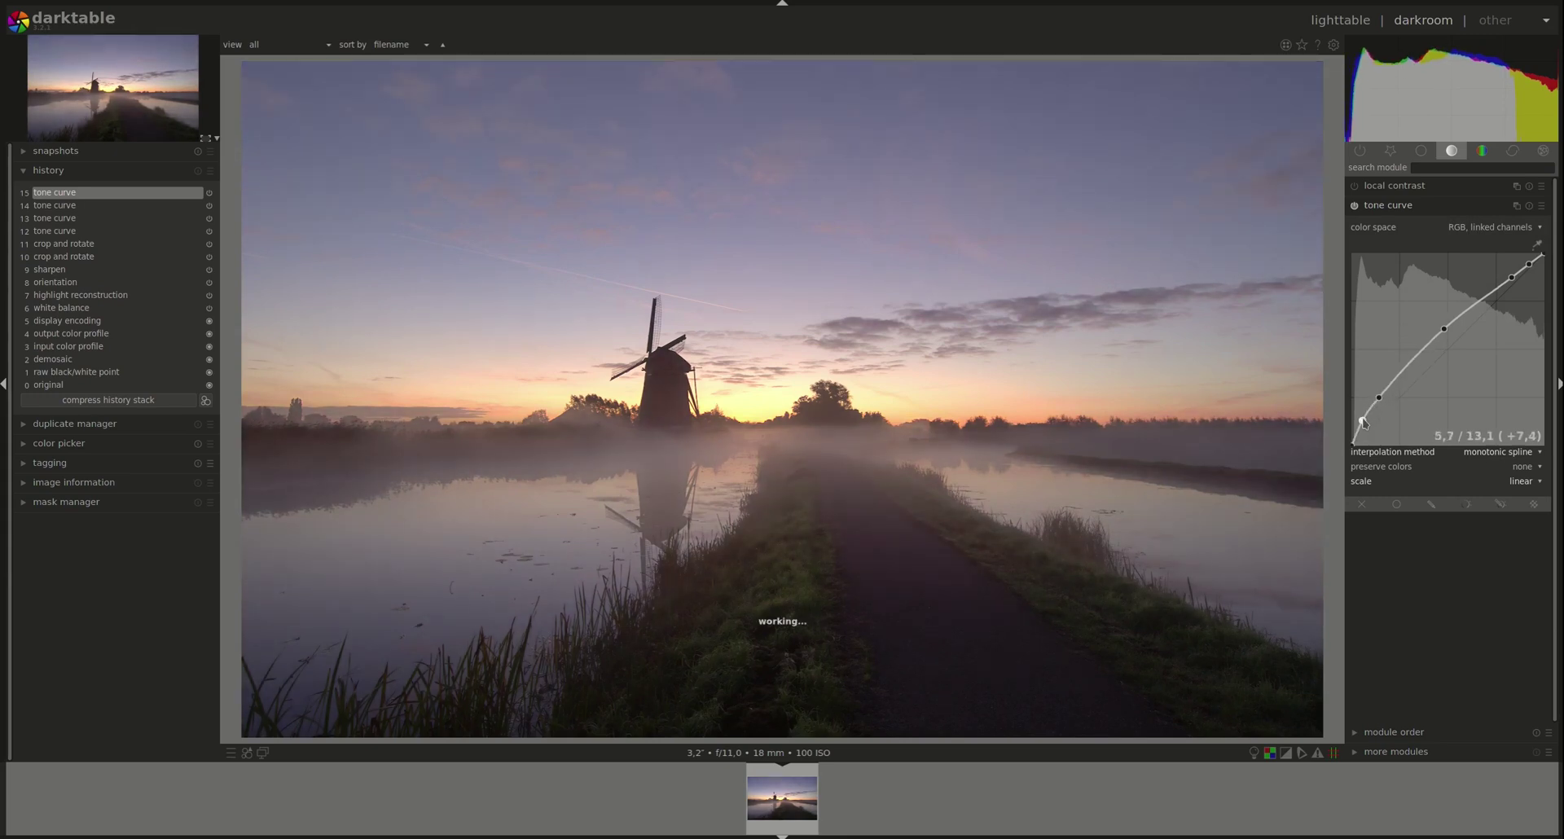
{"action": "left_click", "coordinate": [1541, 207]}
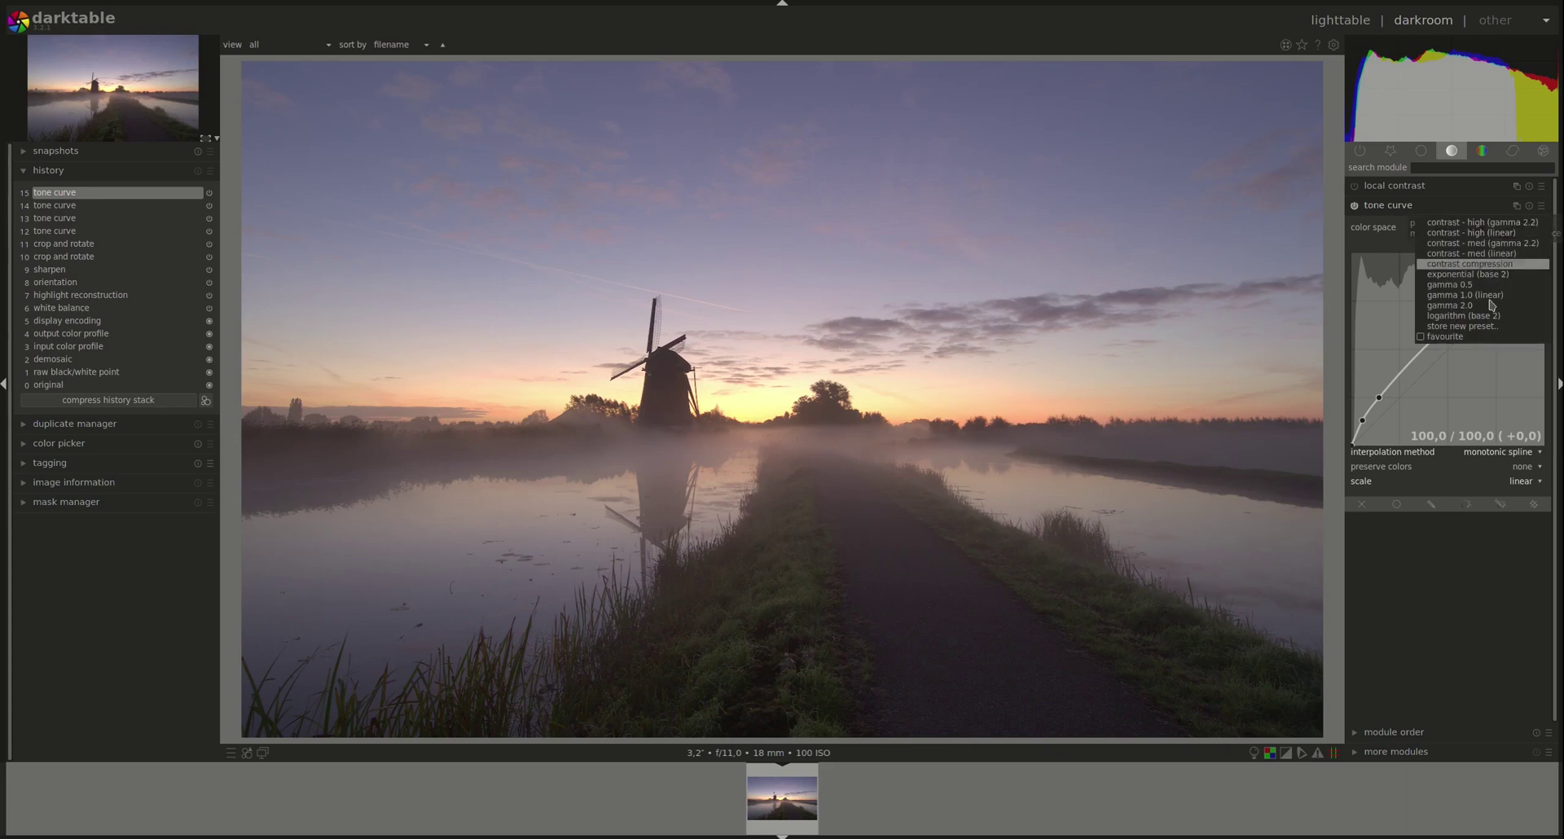
{"action": "left_click", "coordinate": [1462, 395]}
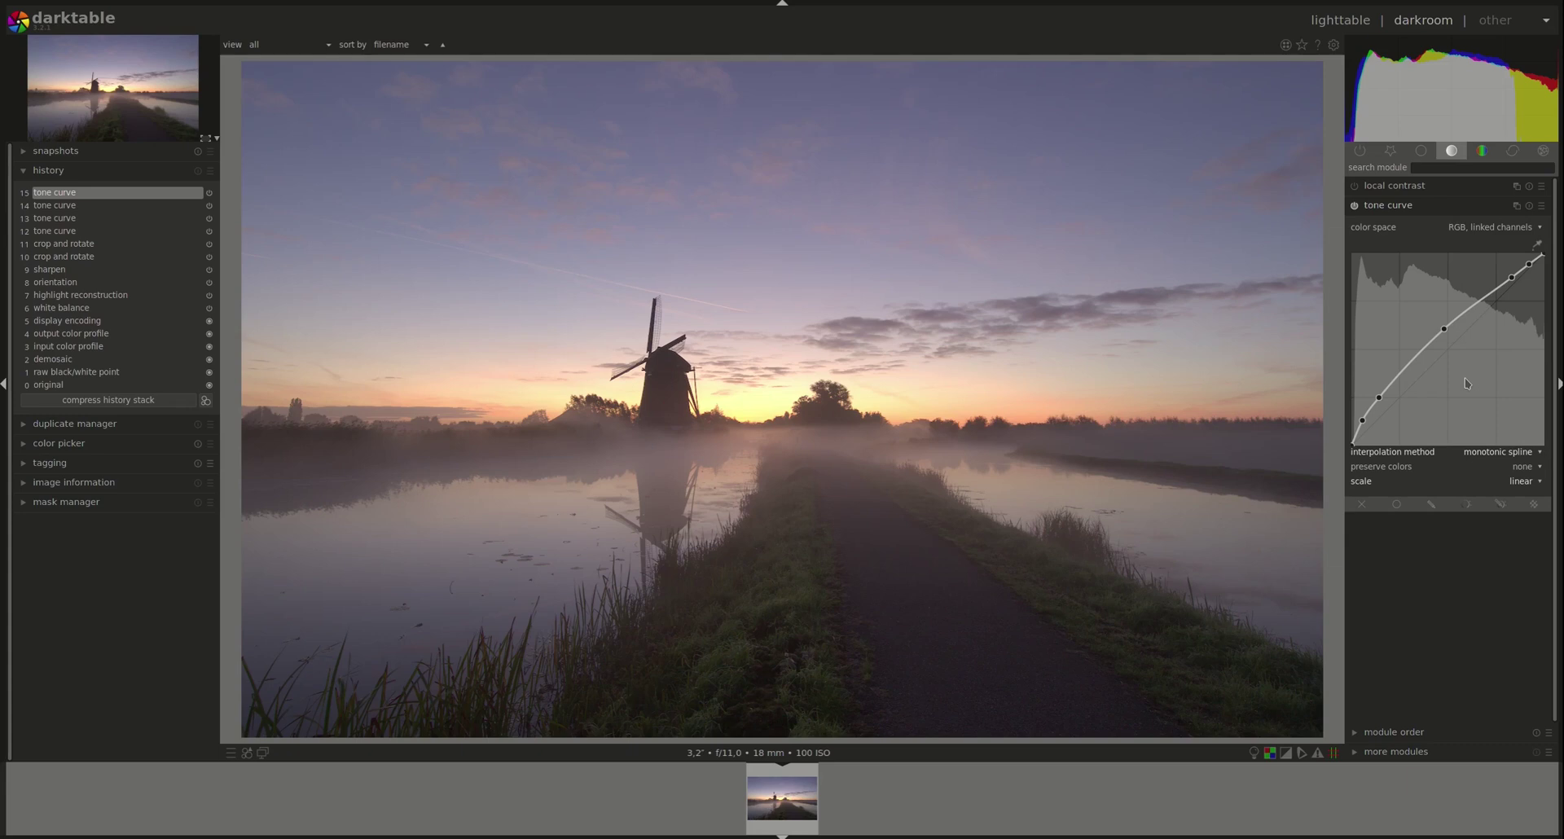
- Reset the tone curve to its linear default with average RGB colour preservation
{"action": "double_click", "coordinate": [1506, 364]}
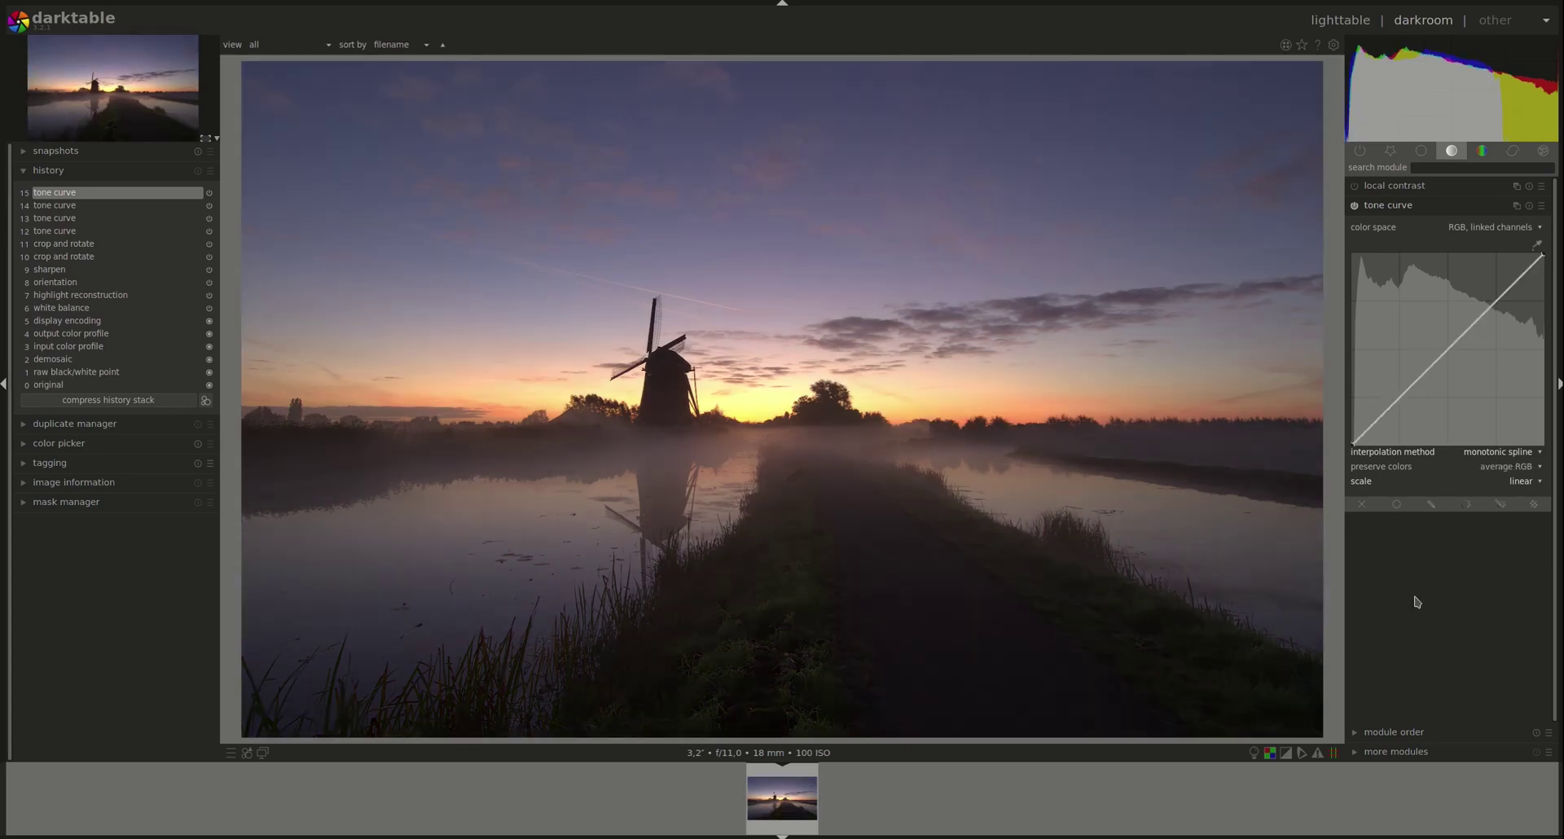